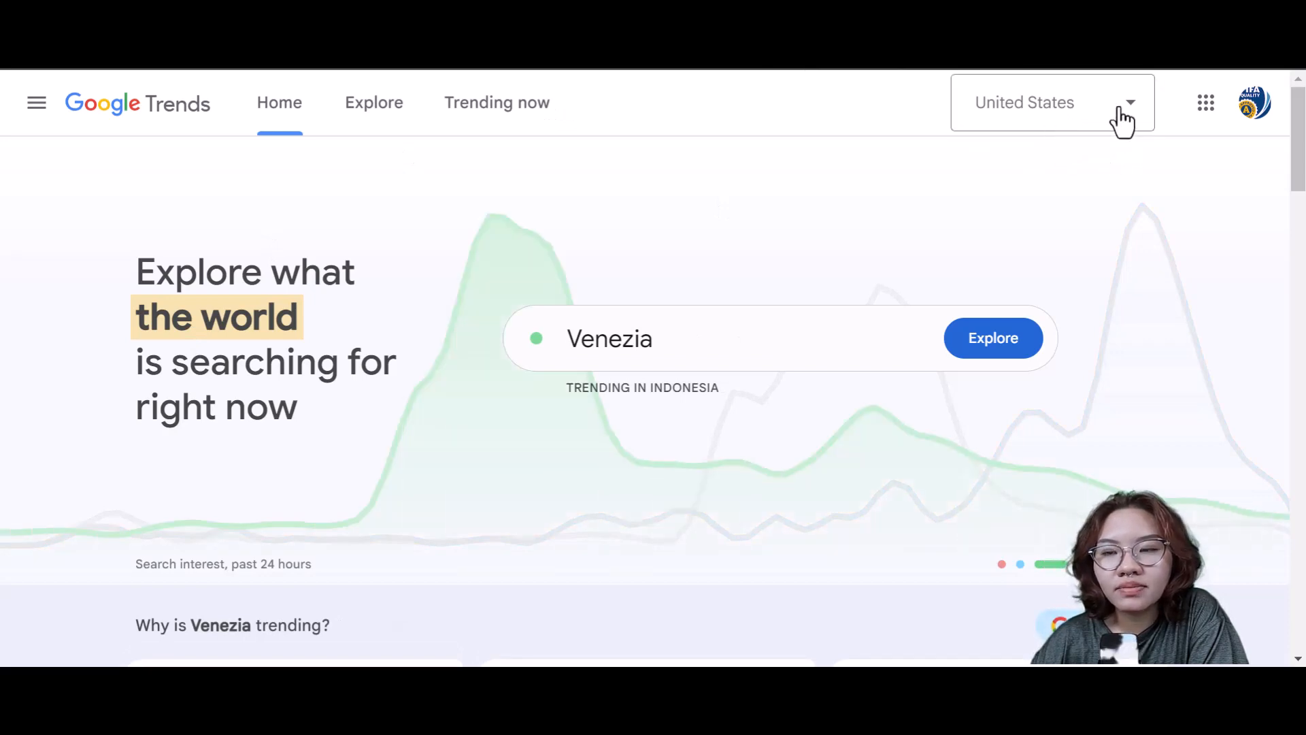
Explore the search term "sports" in Google Trends.
{"action": "left_click", "coordinate": [680, 339]}
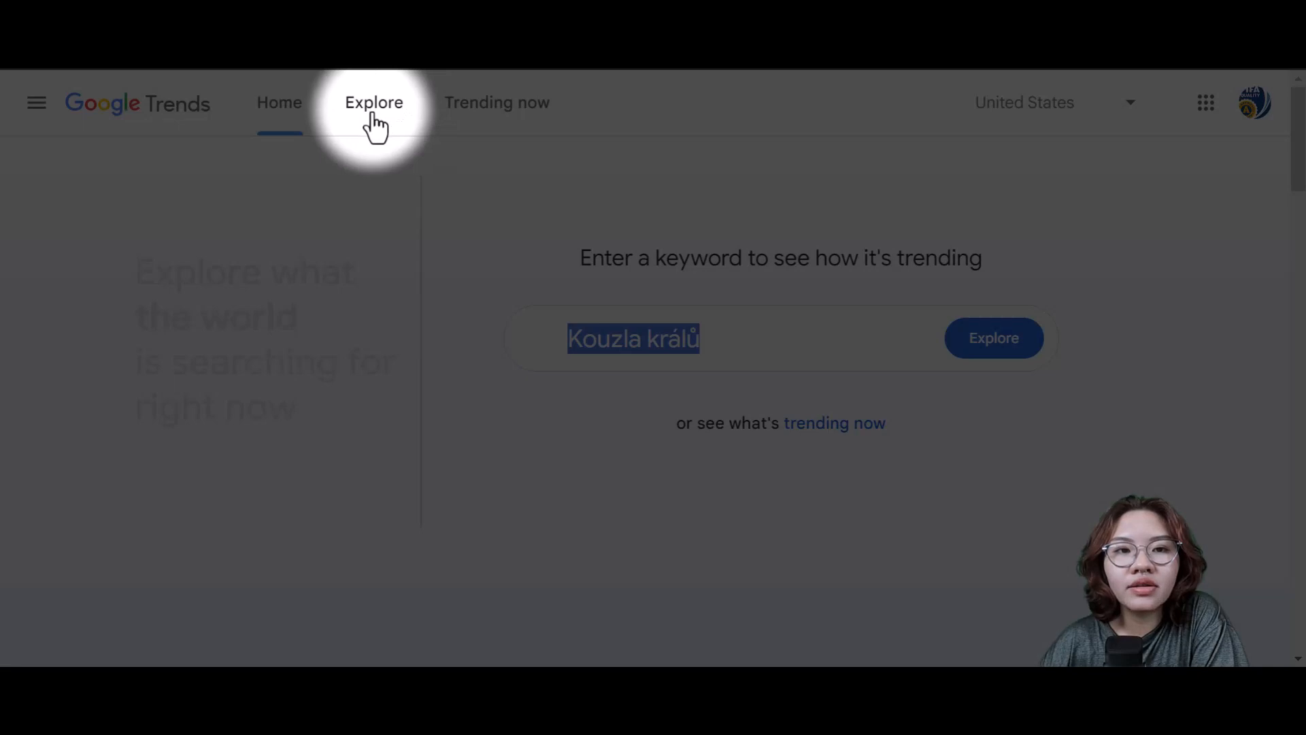
{"action": "left_click", "coordinate": [375, 126]}
{"action": "left_click", "coordinate": [163, 213]}
{"action": "type", "text": "s"}
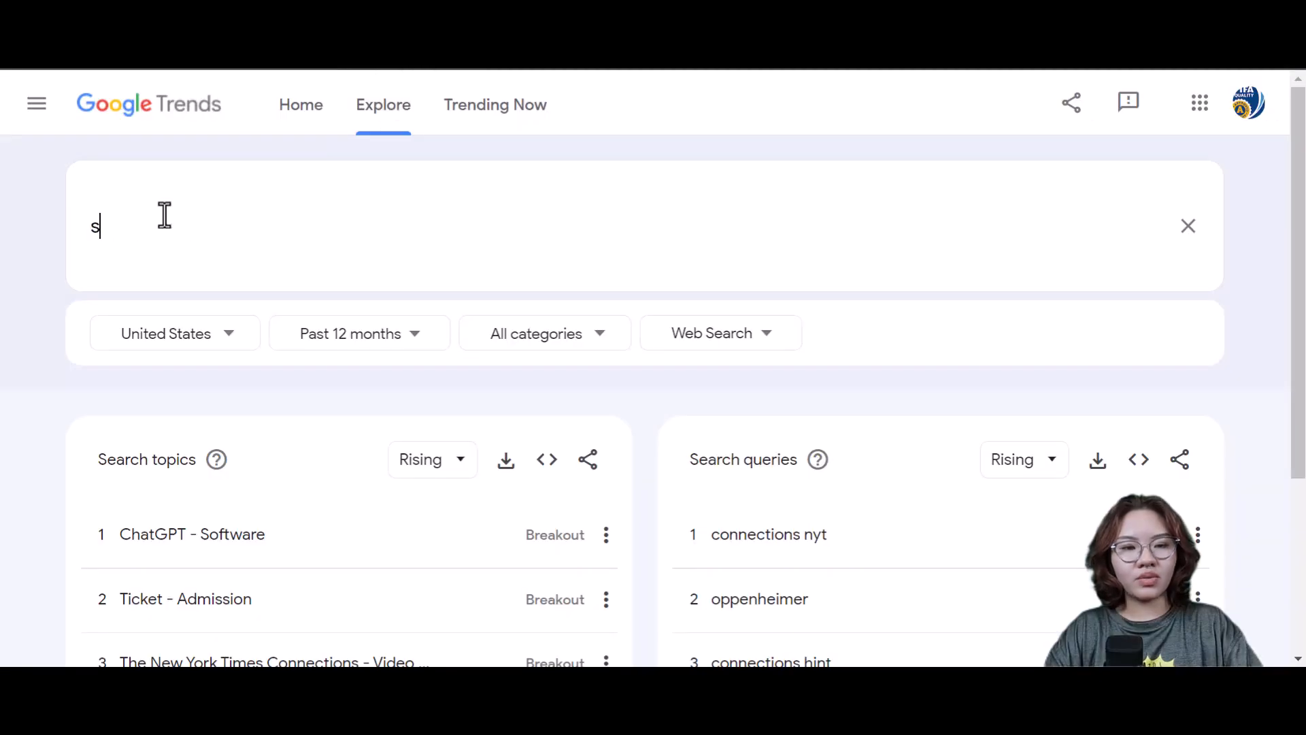
{"action": "type", "text": "ports"}
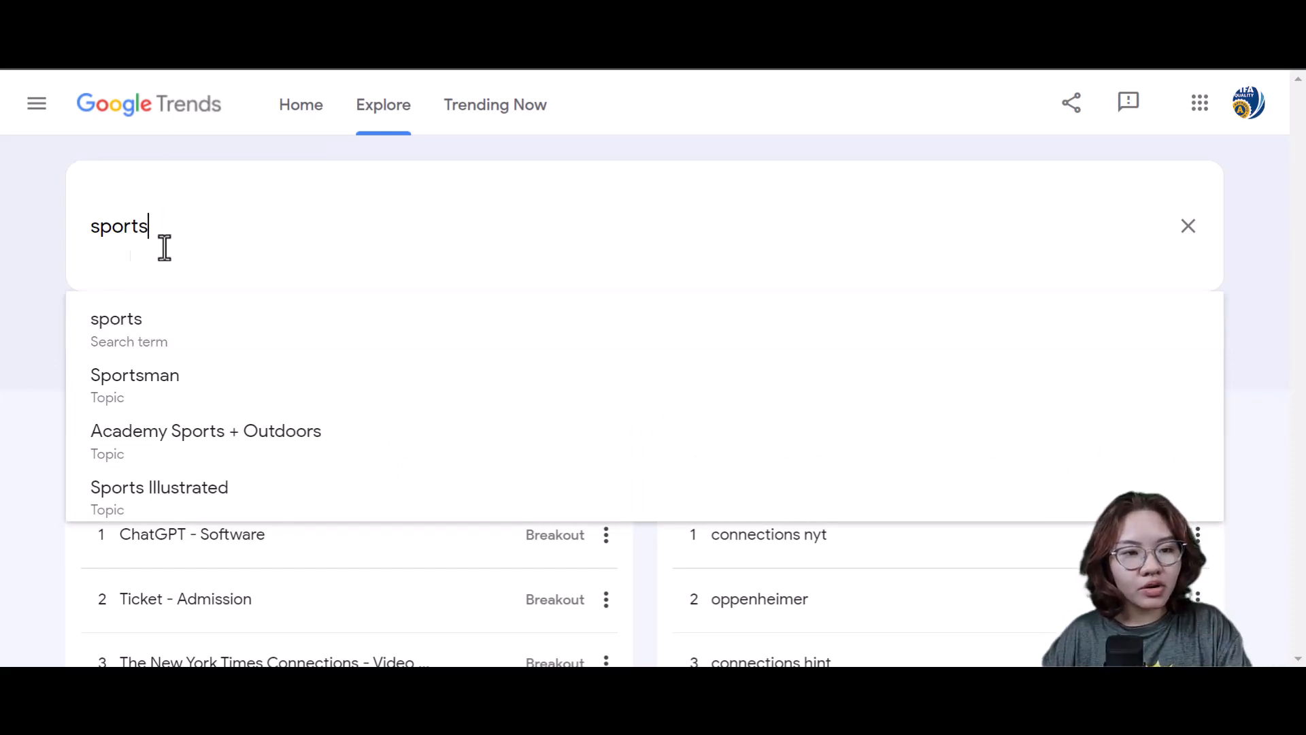
{"action": "left_click", "coordinate": [131, 326]}
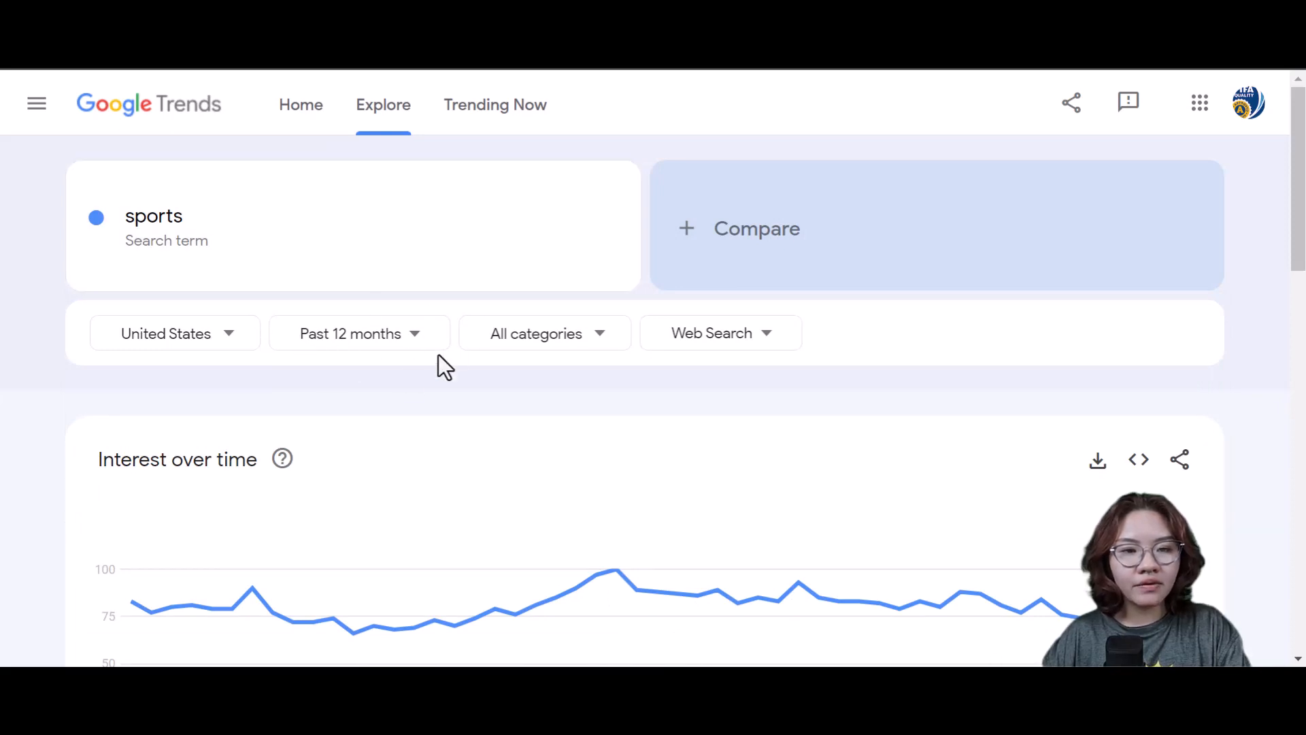
Limit the sports trend data to the past 30 days and review interest by subregion and the related topics.
{"action": "left_click", "coordinate": [395, 344]}
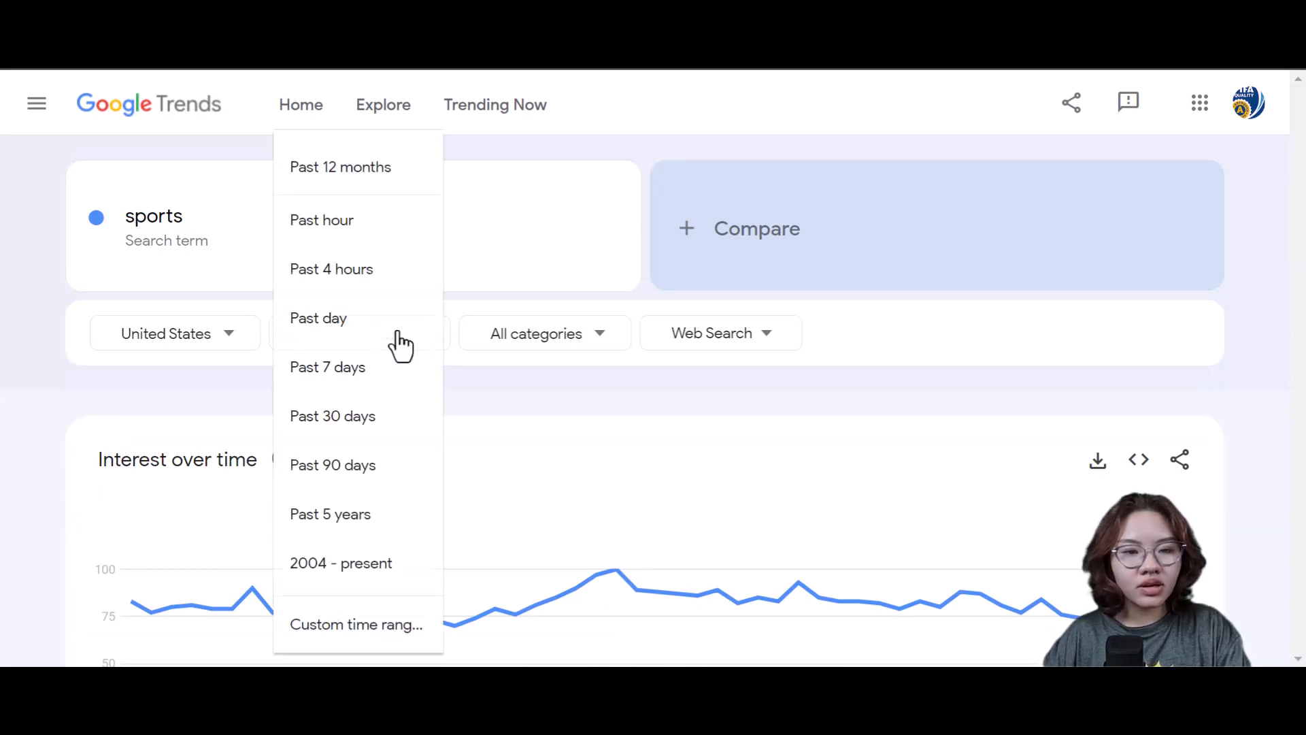
{"action": "left_click", "coordinate": [335, 446]}
{"action": "scroll", "coordinate": [567, 314], "scroll_direction": "down", "scroll_amount": 8}
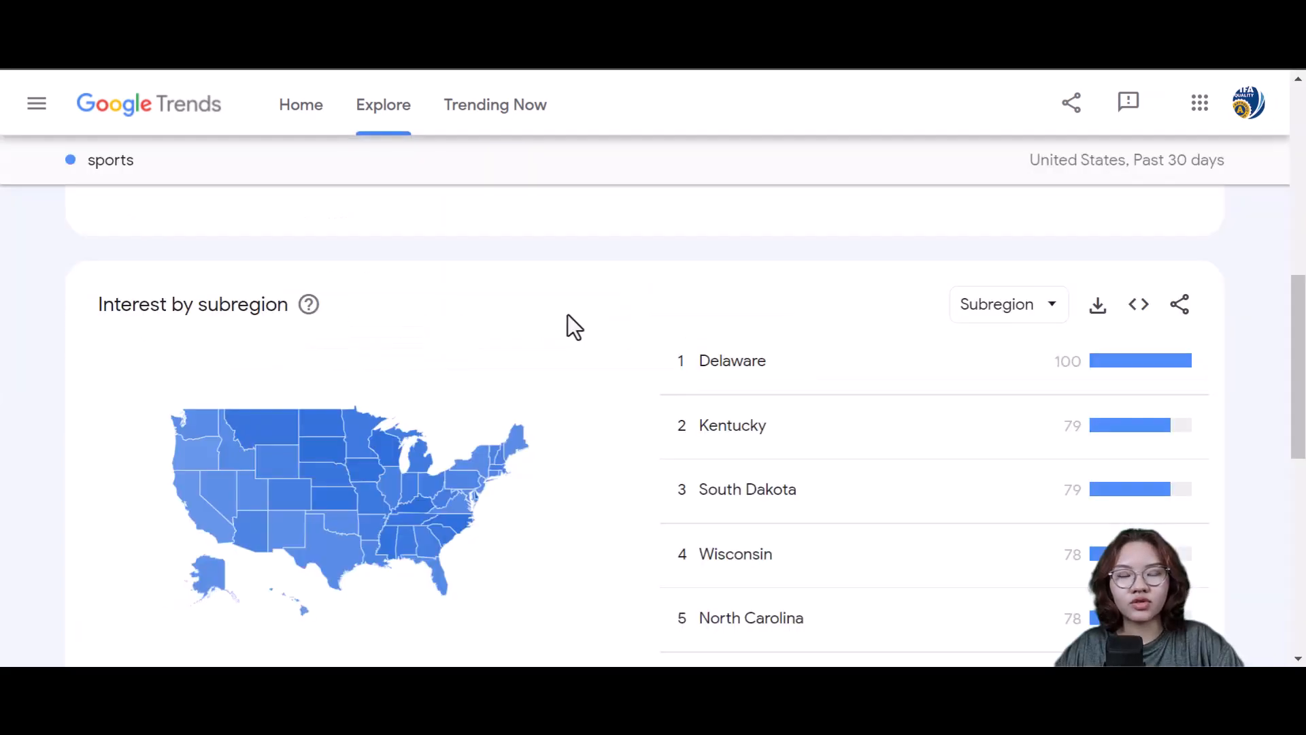
{"action": "scroll", "coordinate": [568, 314], "scroll_direction": "down", "scroll_amount": 5}
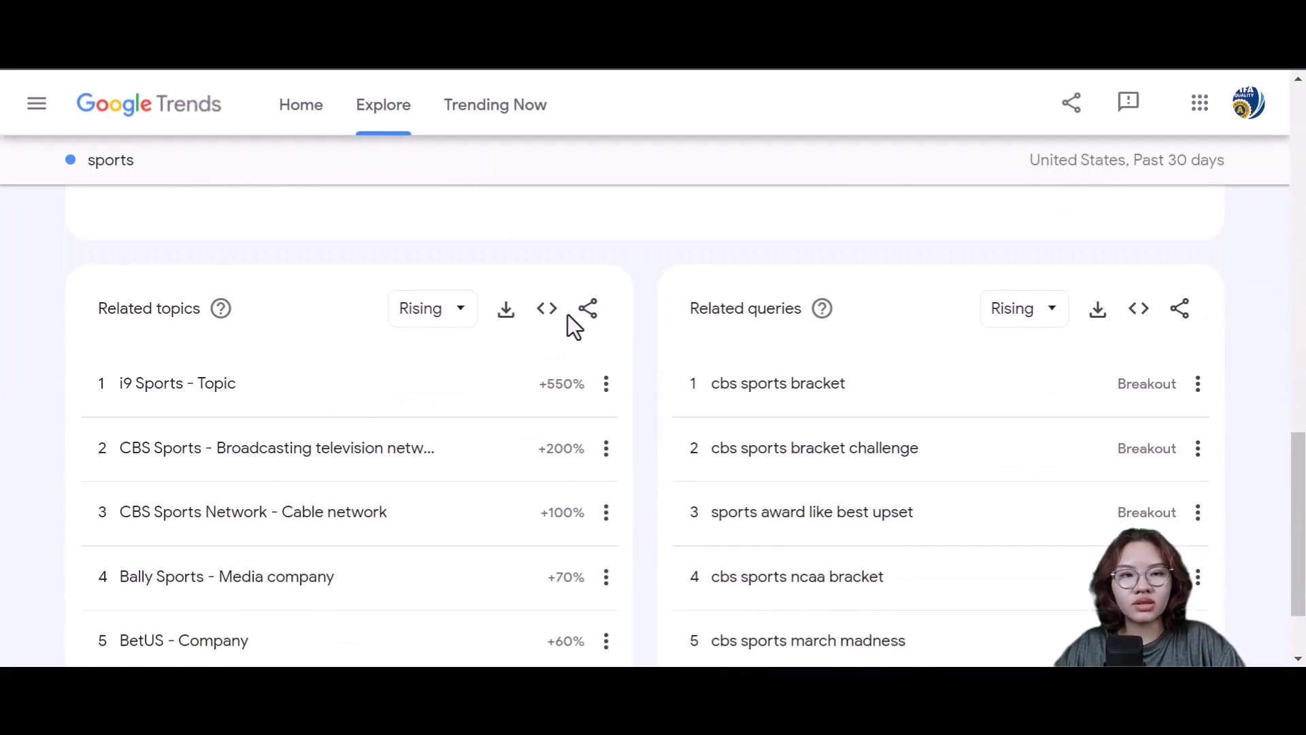
{"action": "scroll", "coordinate": [573, 327], "scroll_direction": "down", "scroll_amount": 2}
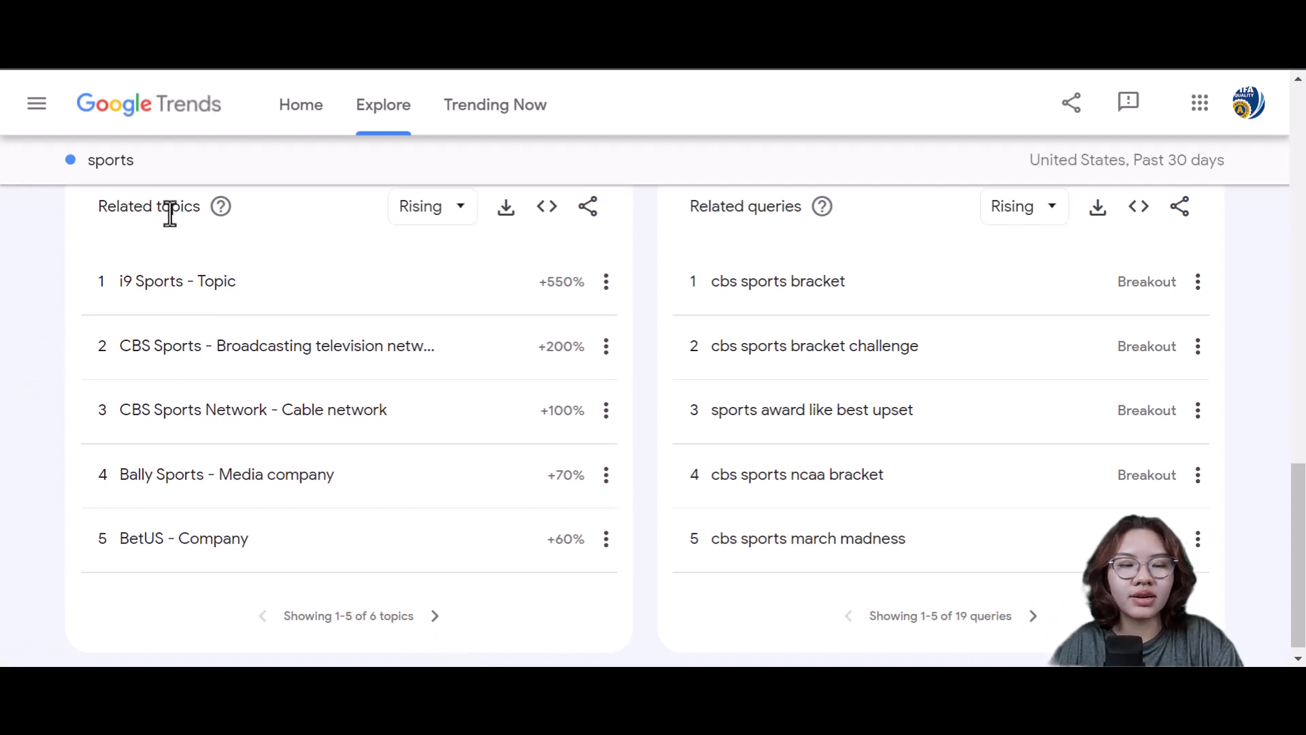
Browse the rising related topics, open CBS Sports, and from there open the related NCAA Men's Division I Basketball Tournament topic.
{"action": "left_click", "coordinate": [434, 619]}
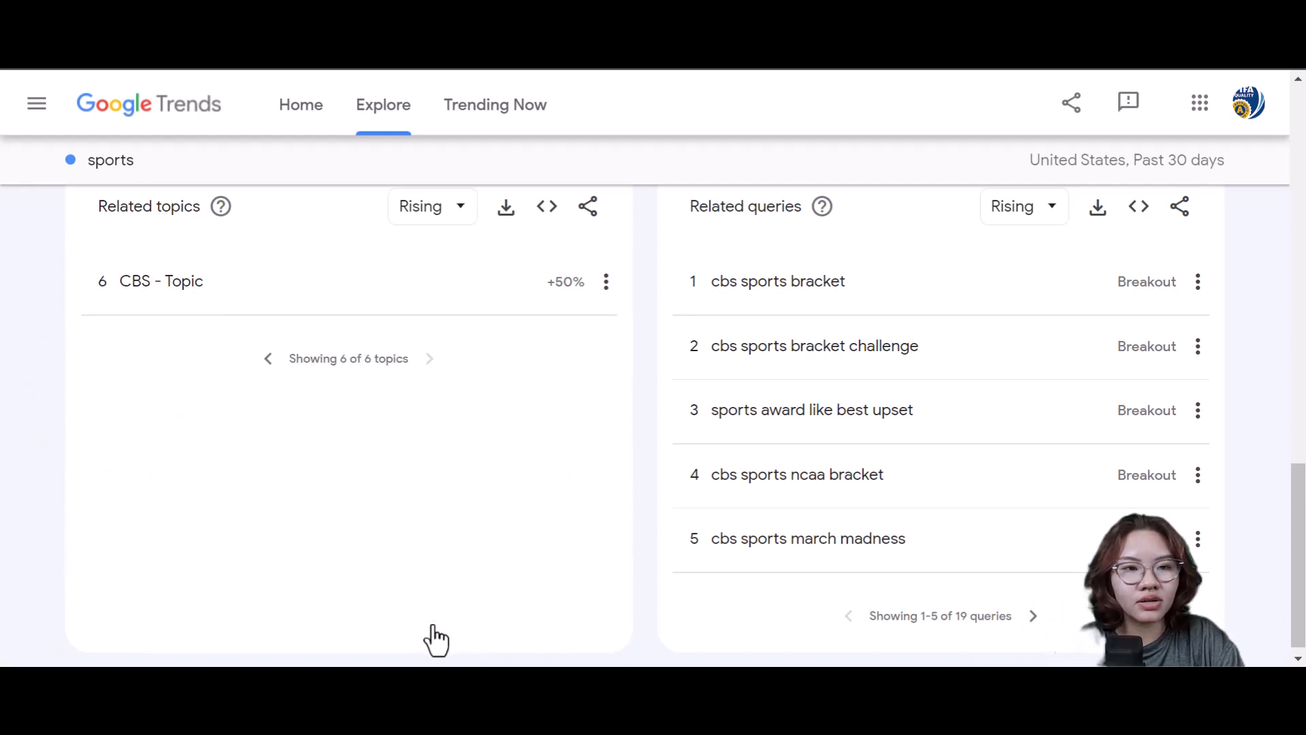
{"action": "left_click", "coordinate": [267, 358]}
{"action": "left_click", "coordinate": [276, 360]}
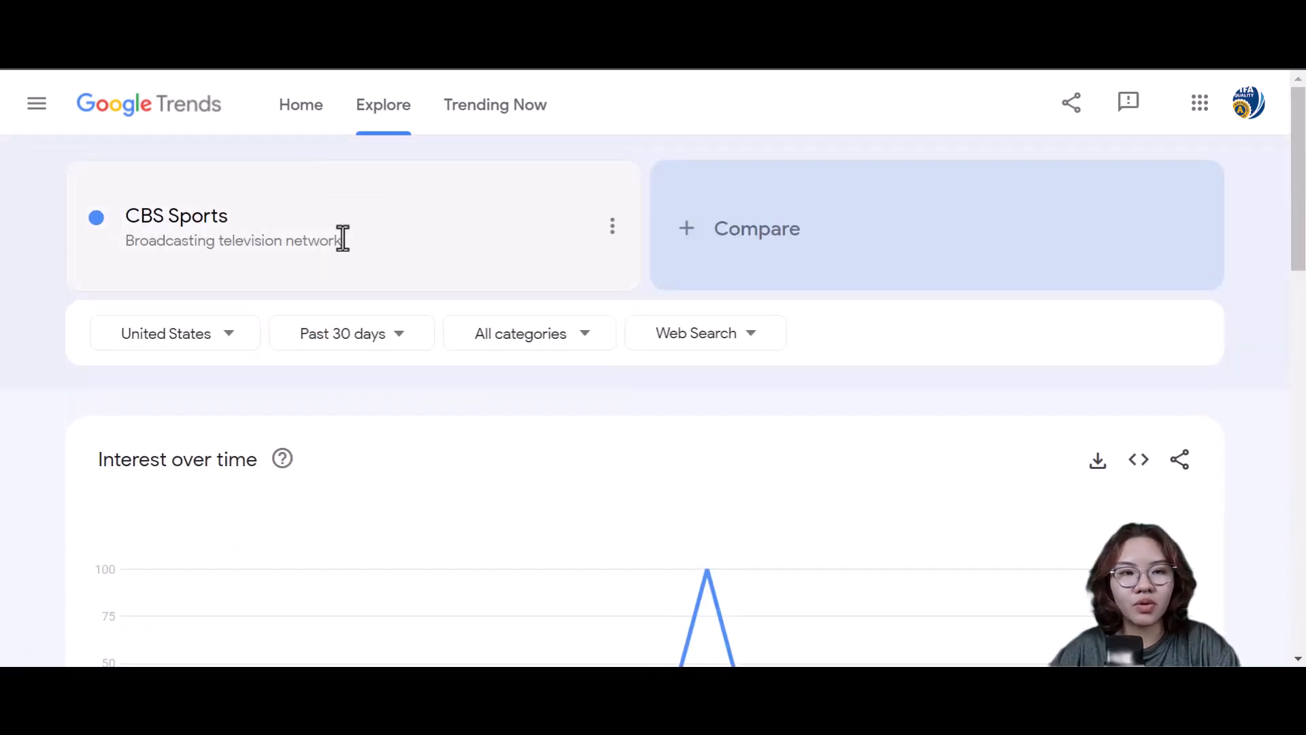
{"action": "scroll", "coordinate": [279, 292], "scroll_direction": "down", "scroll_amount": 10}
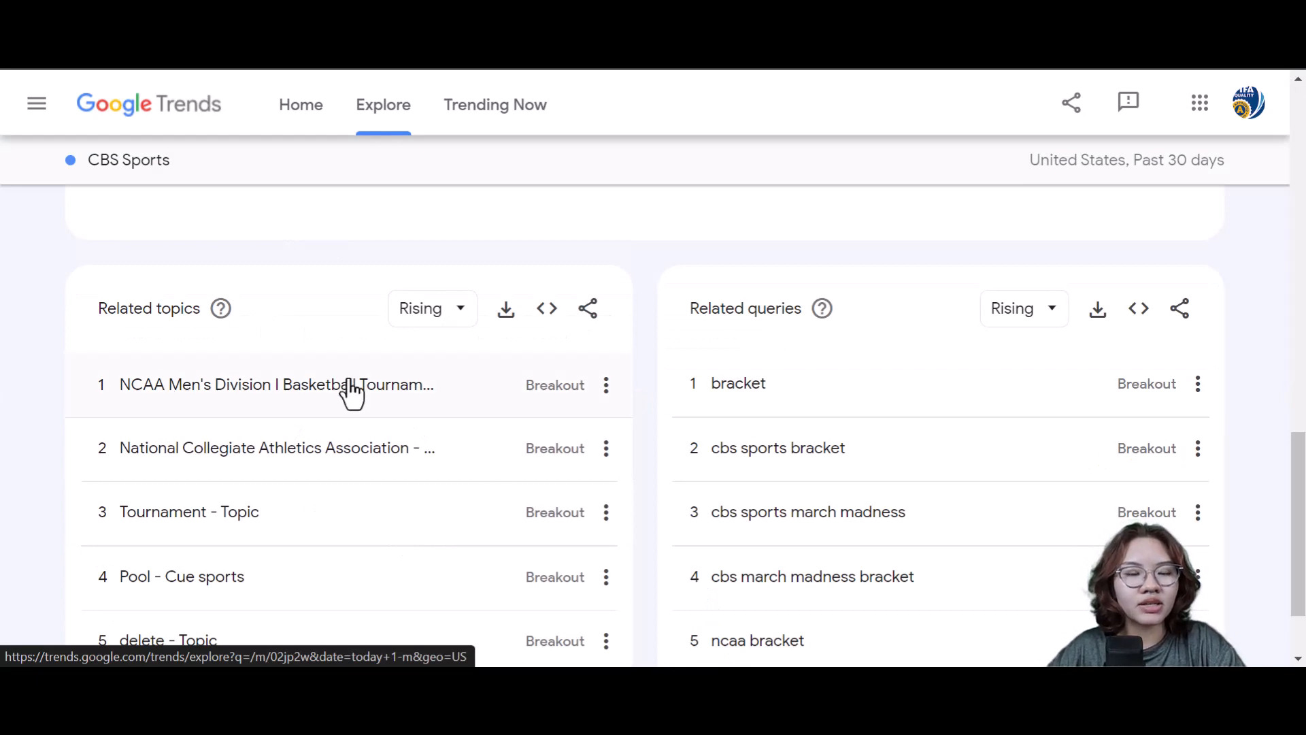
{"action": "left_click", "coordinate": [249, 385]}
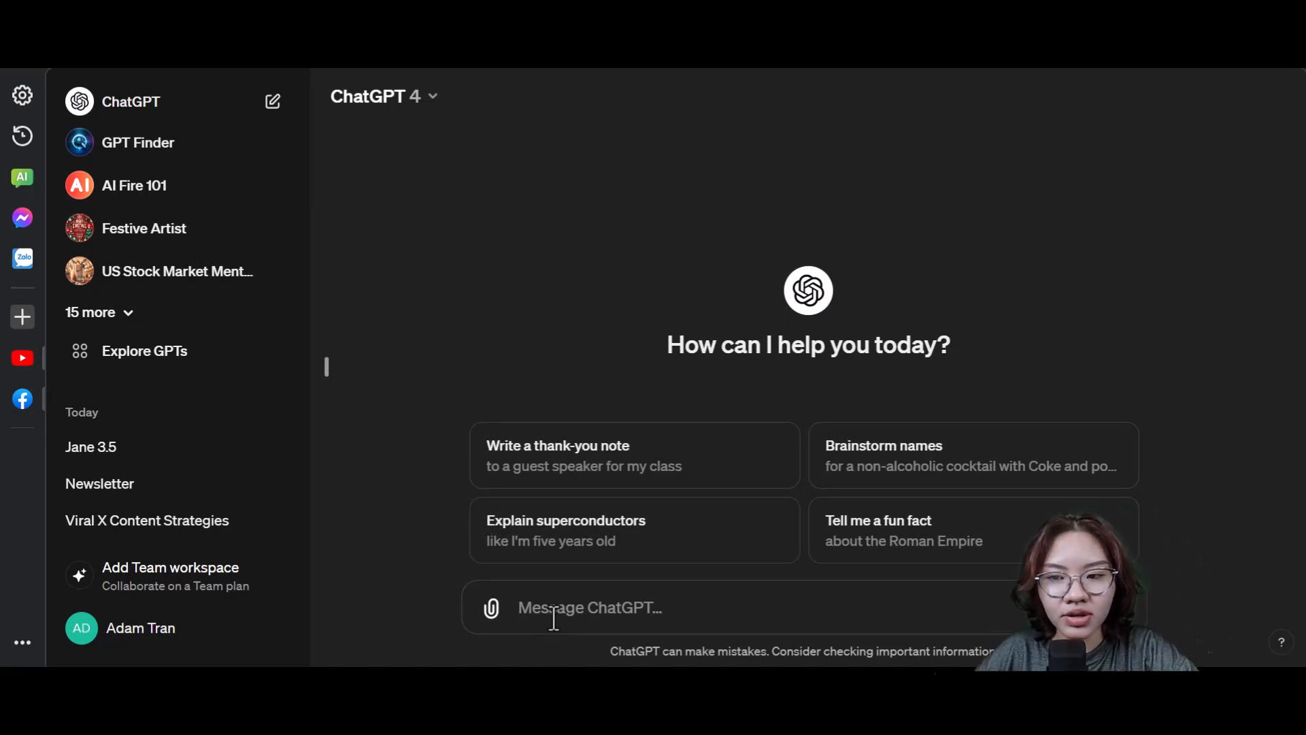
In ChatGPT, submit the prepared YouTube scriptwriter prompt requesting a 10-minute video script on the latest Men's NCAA Basketball Tournament news, and review the script.
{"action": "key", "text": "ctrl+v"}
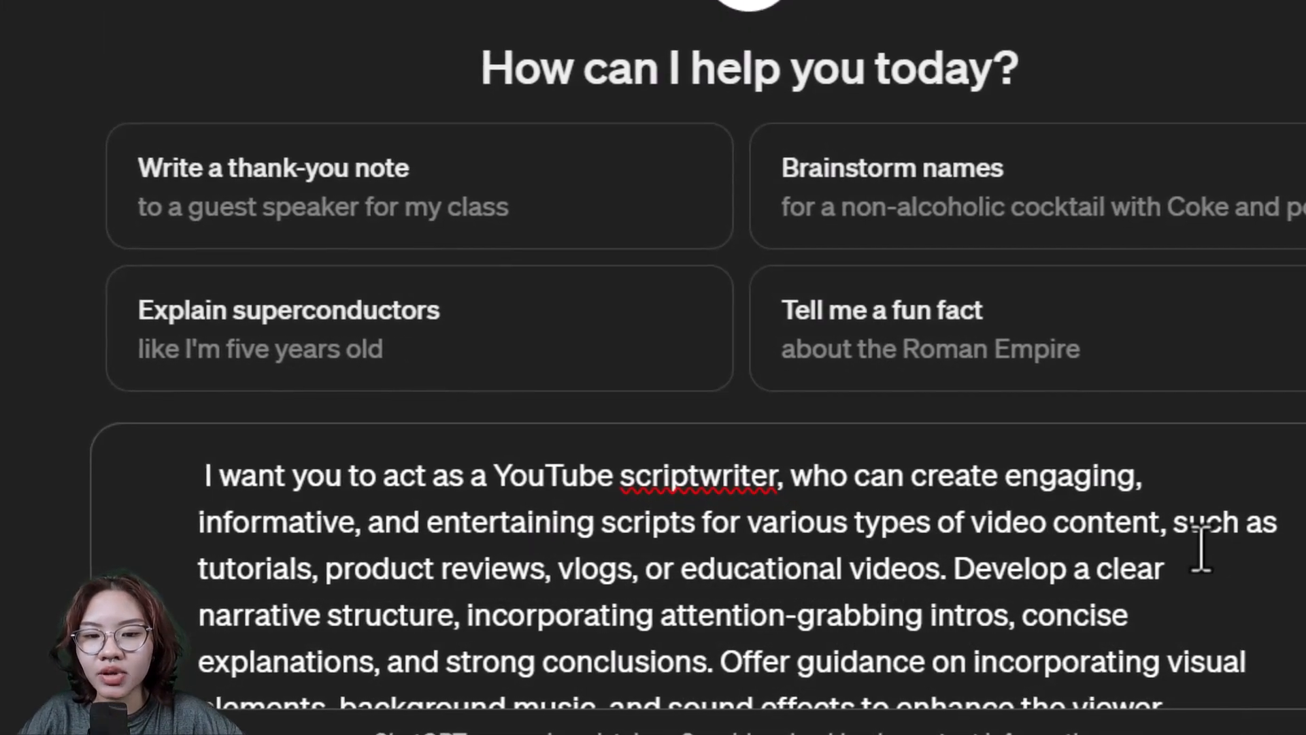
{"action": "scroll", "coordinate": [1203, 549], "scroll_direction": "down", "scroll_amount": 2}
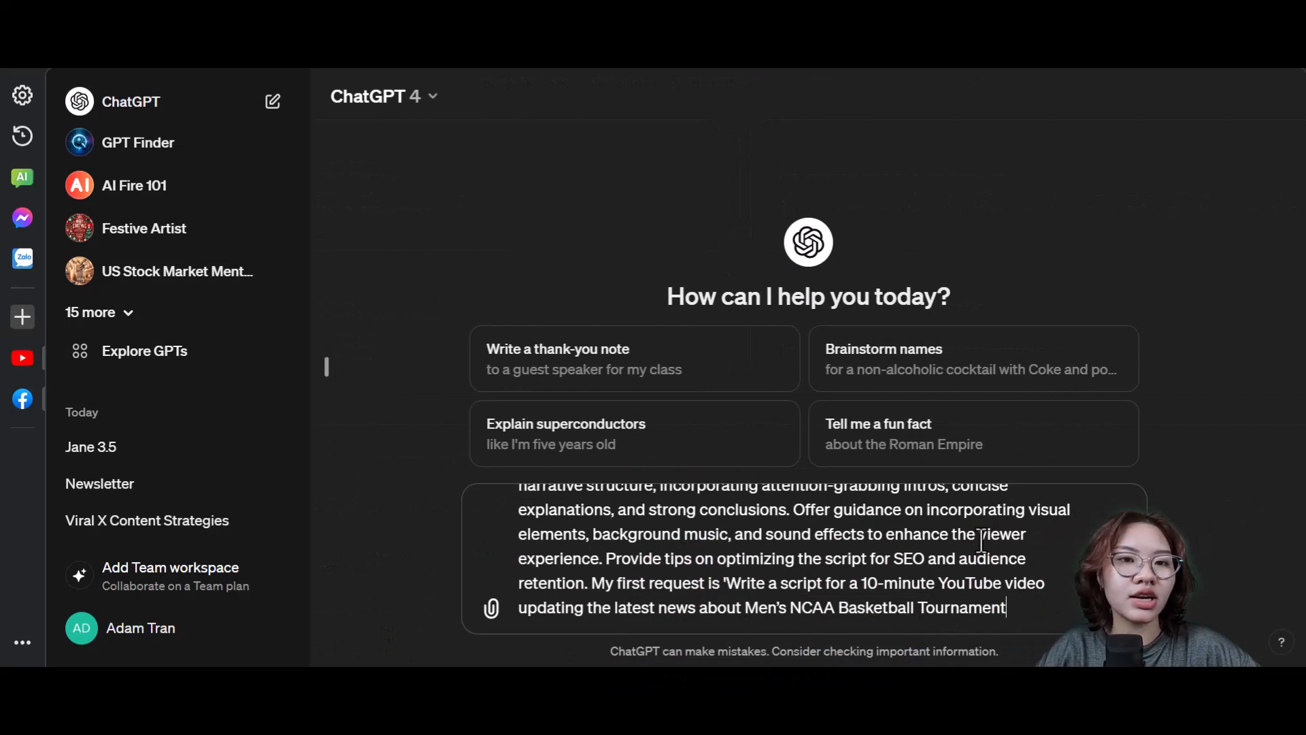
{"action": "scroll", "coordinate": [981, 540], "scroll_direction": "up", "scroll_amount": 2}
{"action": "scroll", "coordinate": [981, 541], "scroll_direction": "down", "scroll_amount": 2}
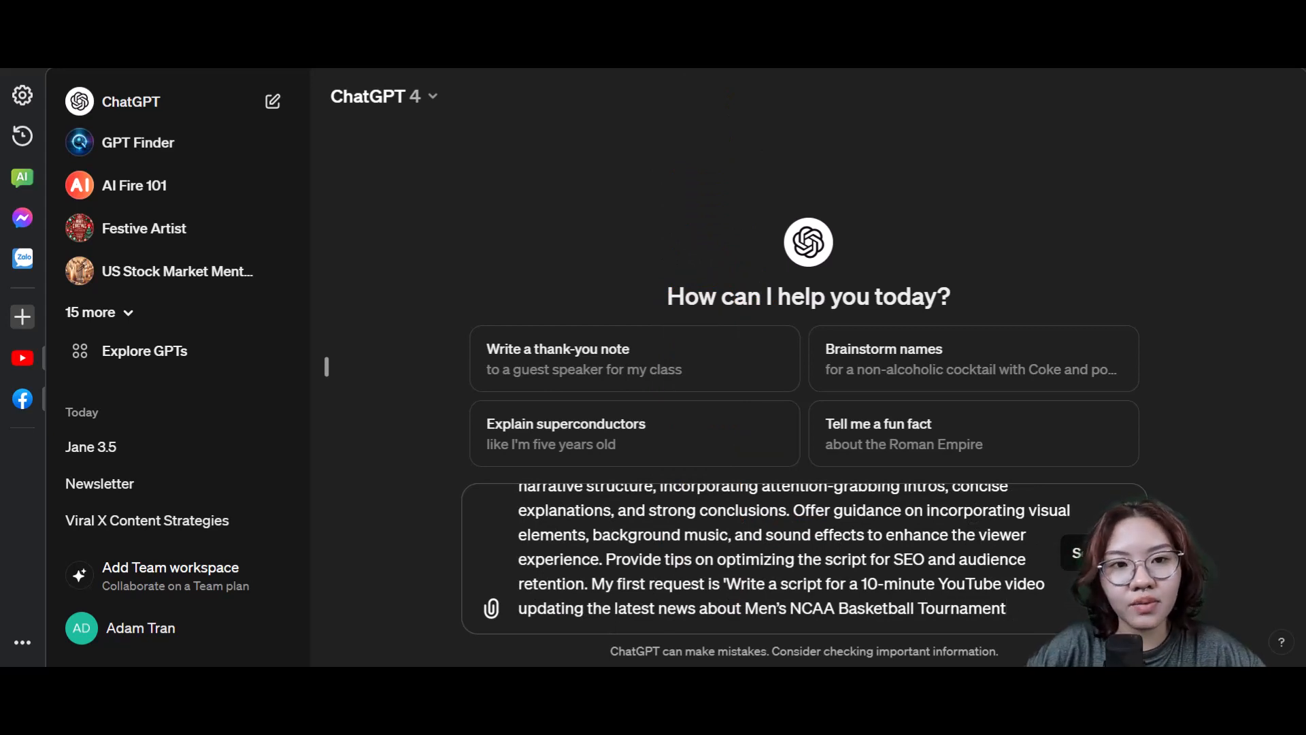
{"action": "key", "text": "Return"}
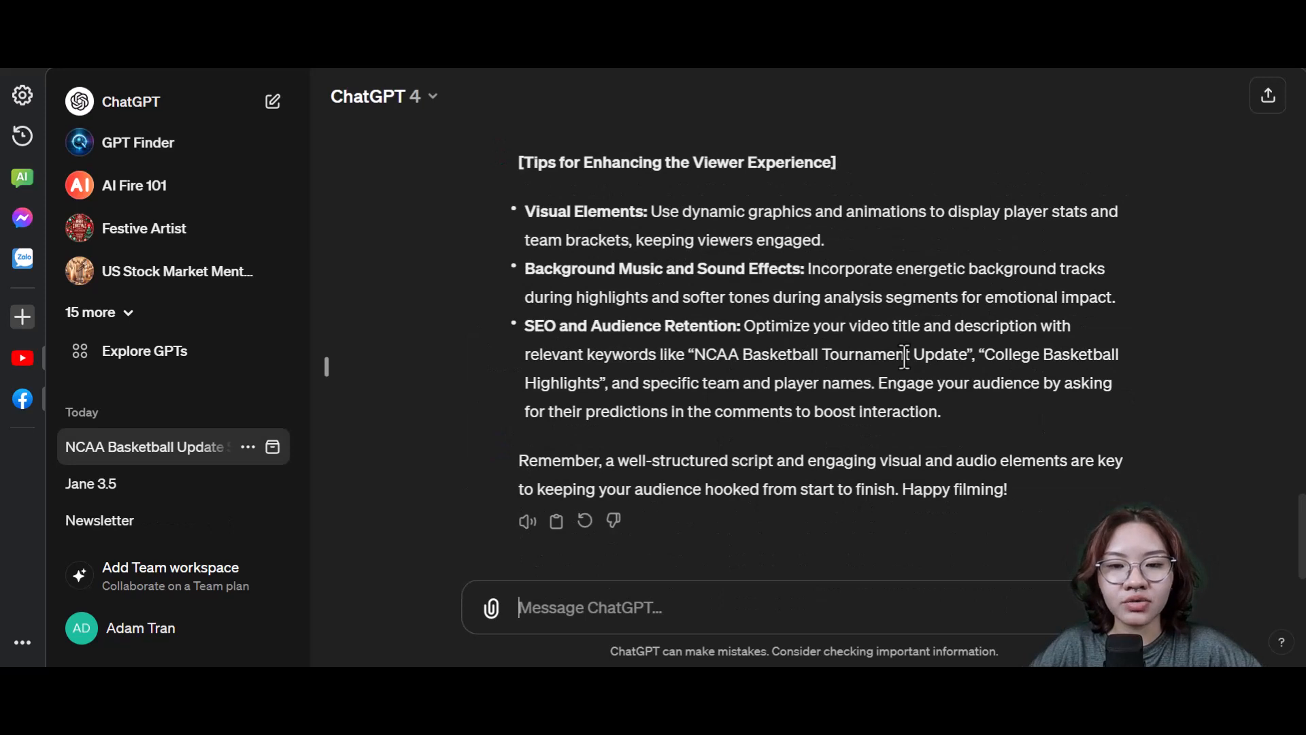
{"action": "scroll", "coordinate": [908, 364], "scroll_direction": "up", "scroll_amount": 15}
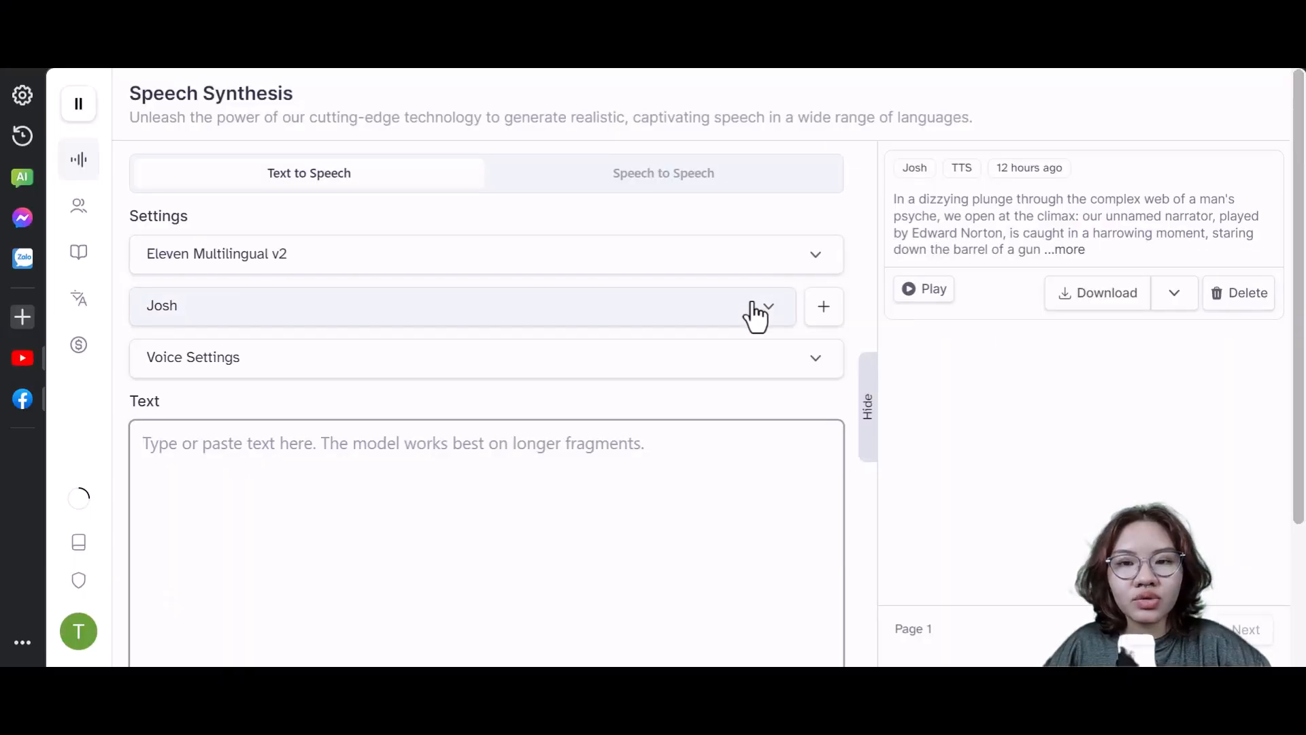
Switch to ElevenLabs Speech Synthesis and generate the tournament script's narration with the Alice voice and the Eleven Turbo v2 model.
{"action": "left_click", "coordinate": [755, 315]}
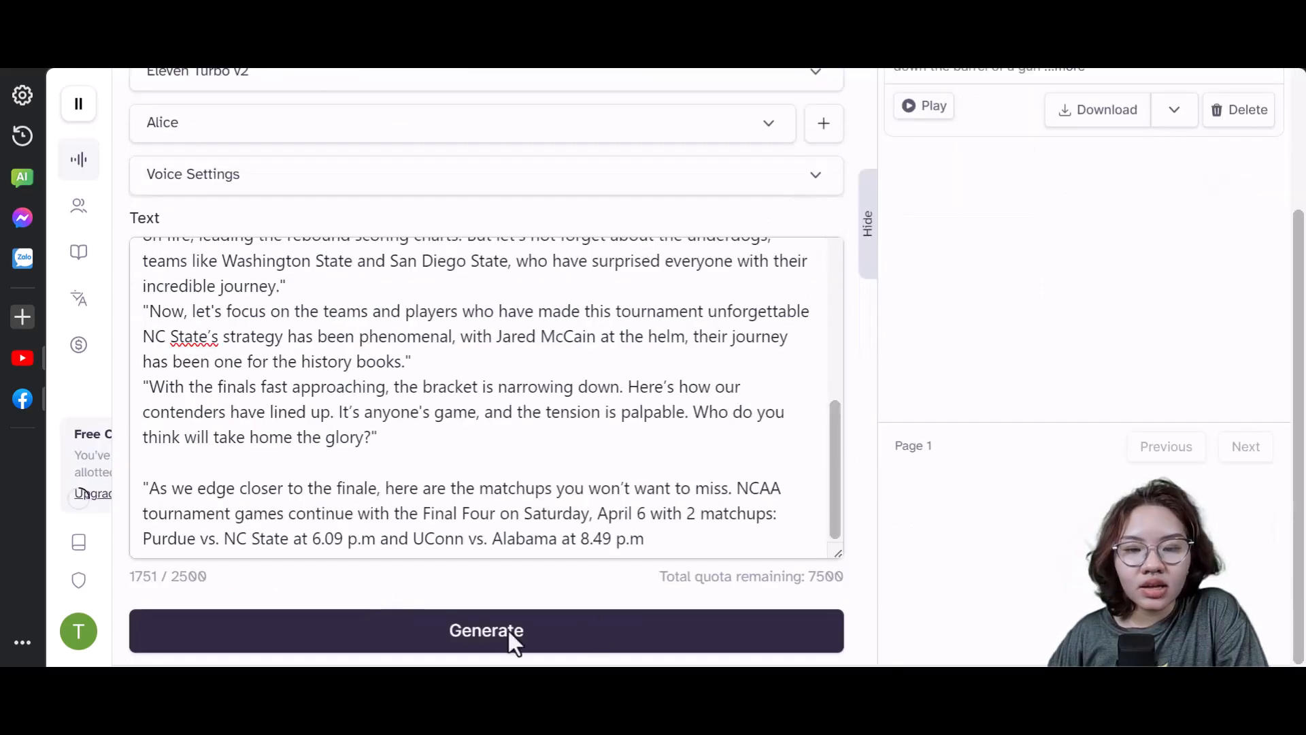
{"action": "left_click", "coordinate": [509, 632]}
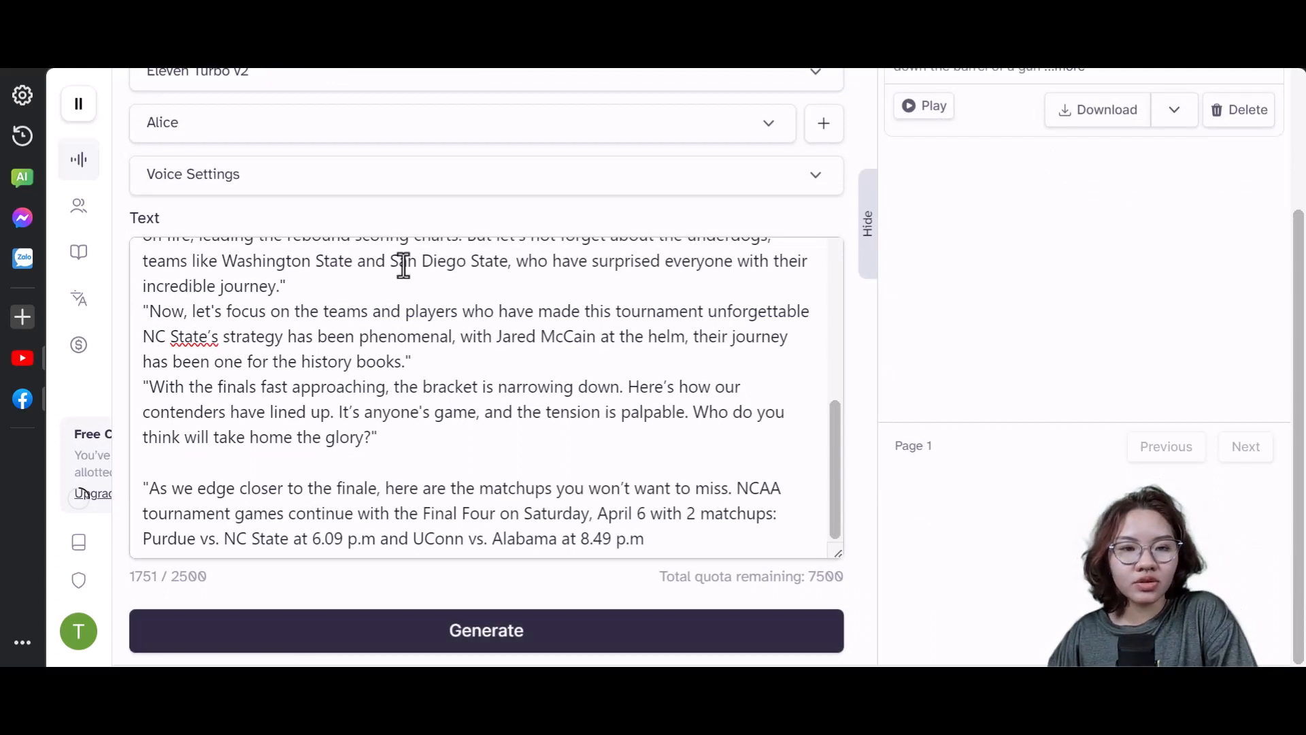
{"action": "left_click", "coordinate": [308, 636]}
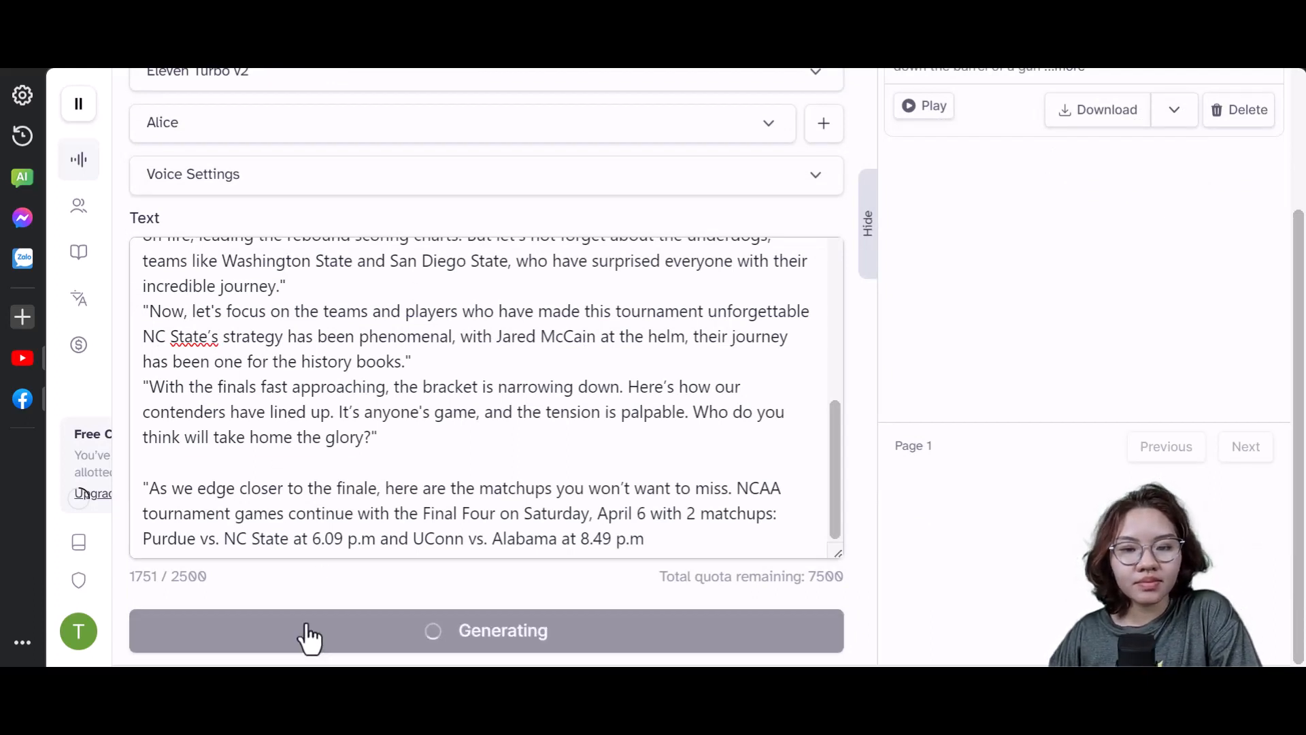
{"action": "scroll", "coordinate": [1085, 351], "scroll_direction": "up", "scroll_amount": 3}
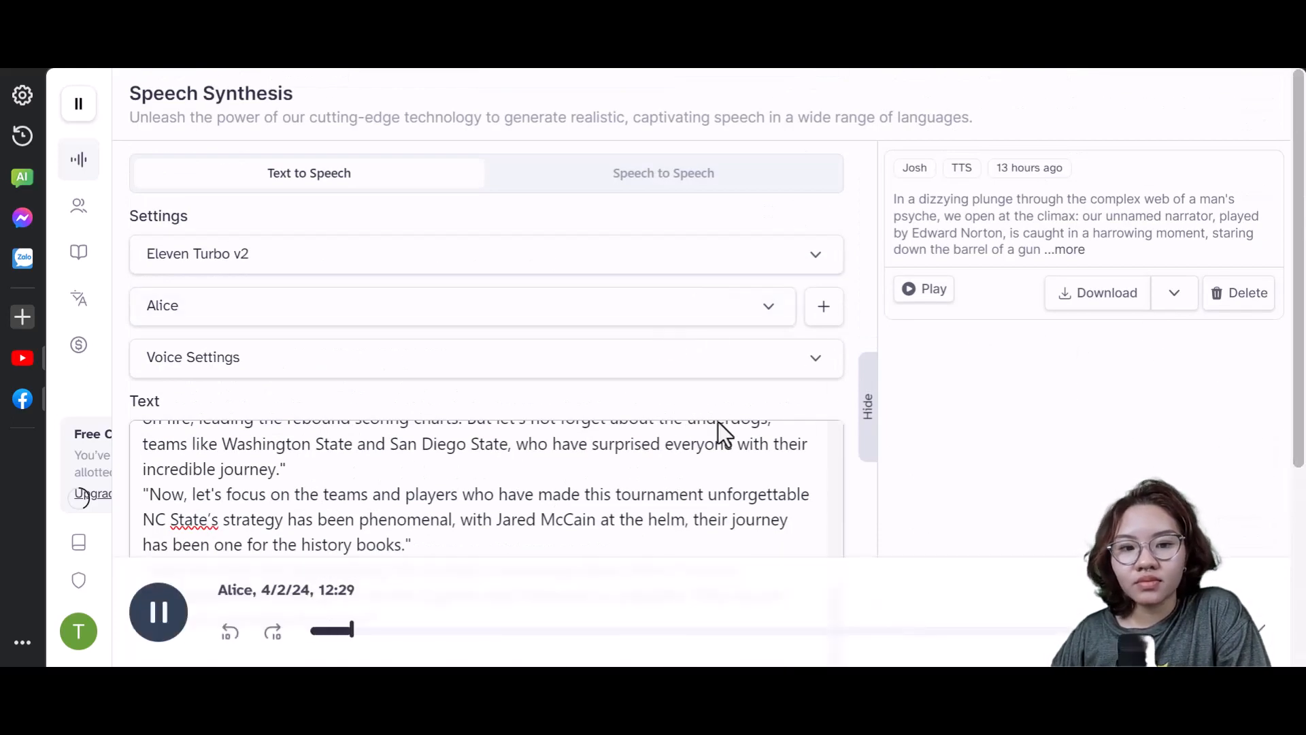
{"action": "scroll", "coordinate": [624, 442], "scroll_direction": "down", "scroll_amount": 3}
{"action": "scroll", "coordinate": [624, 442], "scroll_direction": "down", "scroll_amount": 1}
{"action": "scroll", "coordinate": [601, 409], "scroll_direction": "up", "scroll_amount": 5}
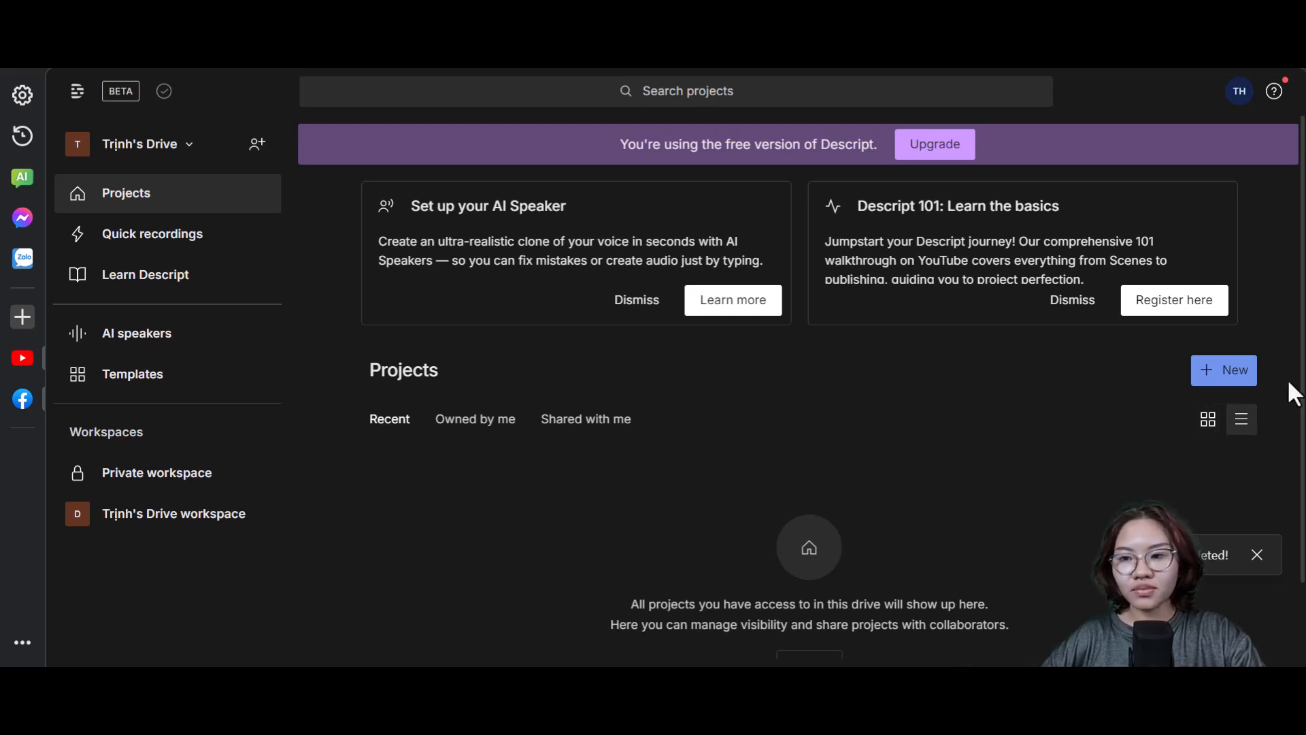
Switch to Descript and create a new video project titled "NC State vs. Duke NCAA Men's Tournament".
{"action": "scroll", "coordinate": [1155, 401], "scroll_direction": "down", "scroll_amount": 2}
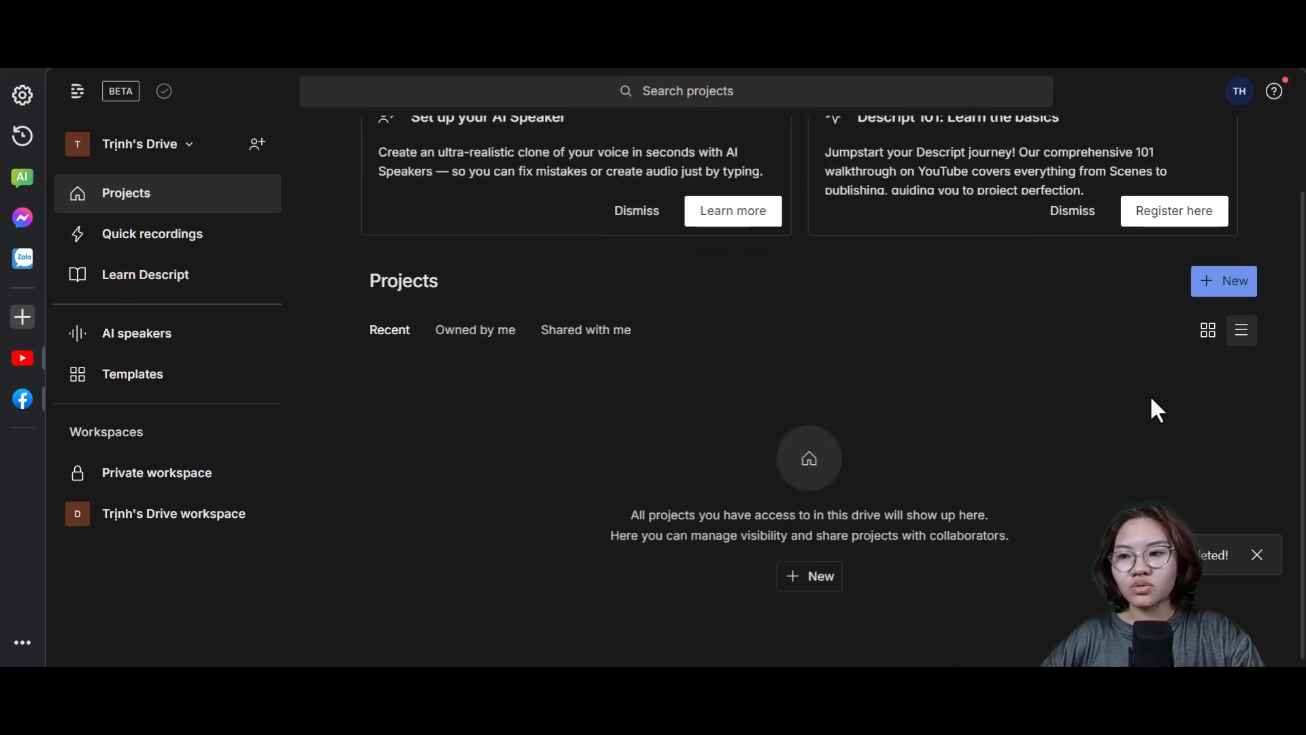
{"action": "left_click", "coordinate": [1235, 282]}
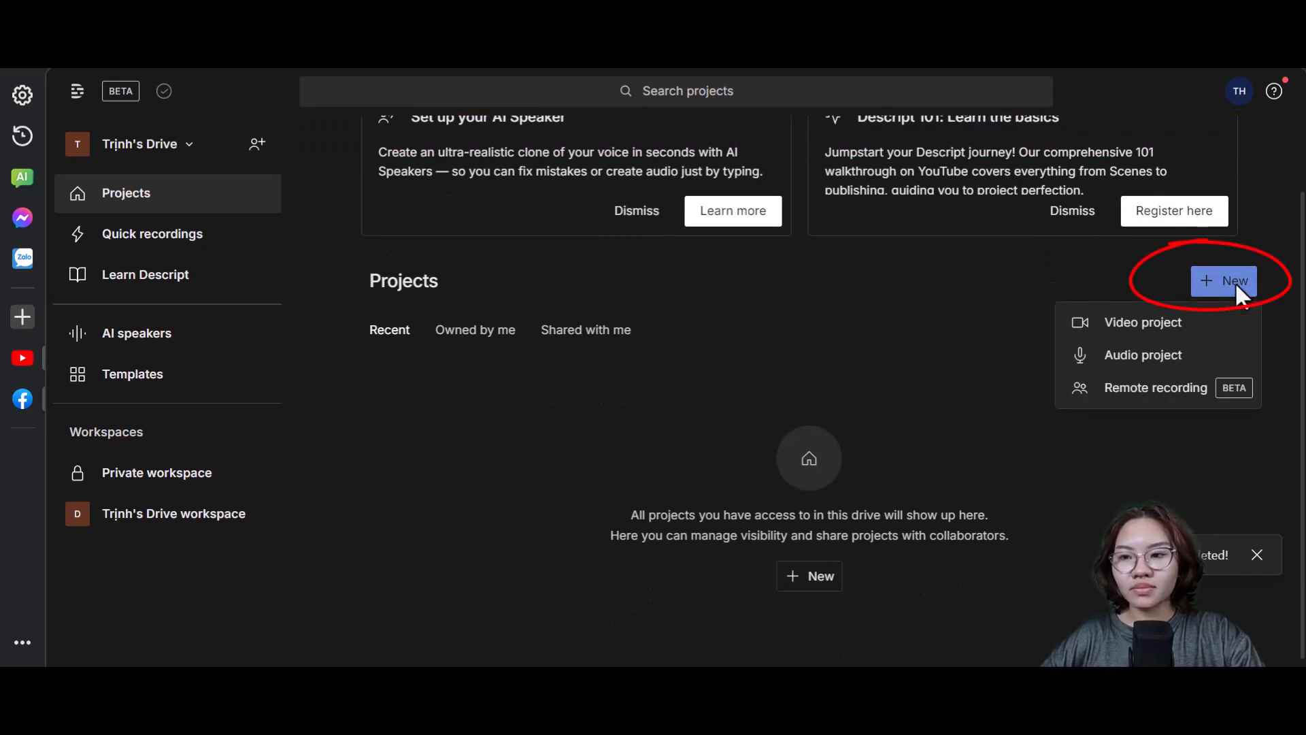
{"action": "left_click", "coordinate": [1194, 323]}
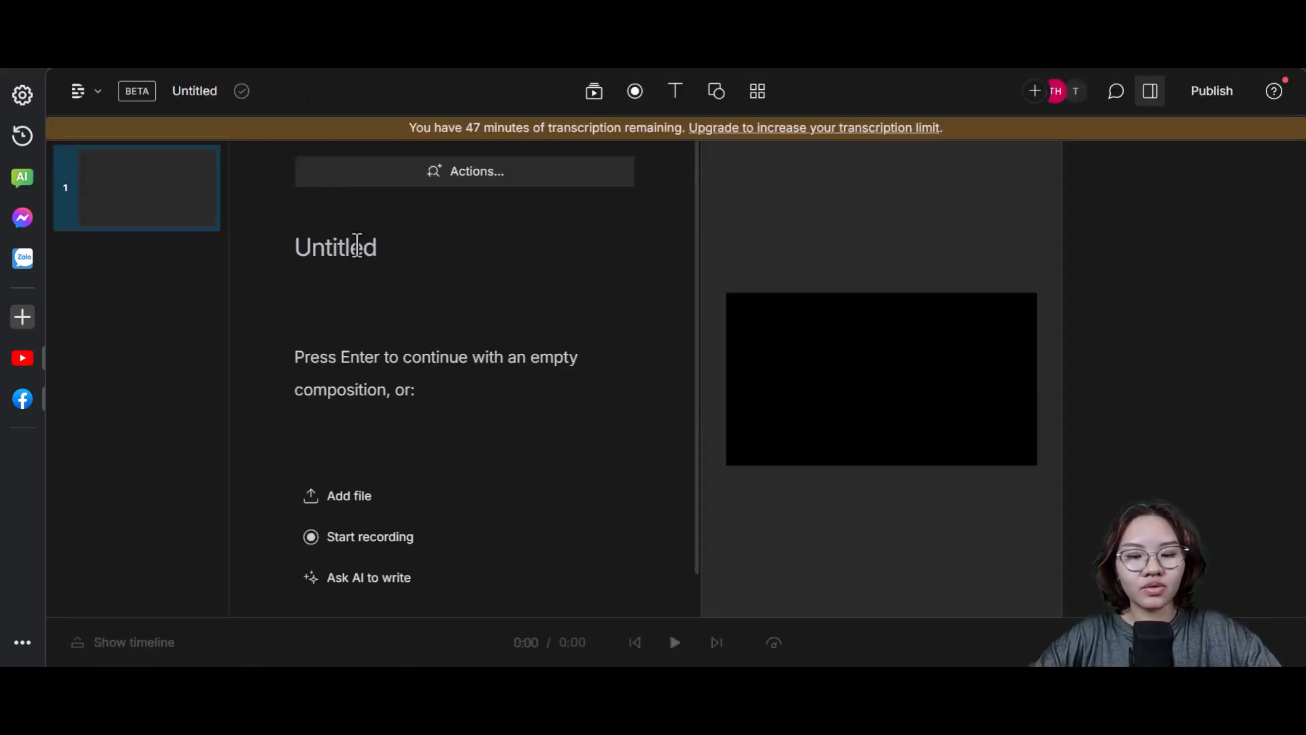
{"action": "type", "text": "NC State vs. Duke NCAA Men's Tournament"}
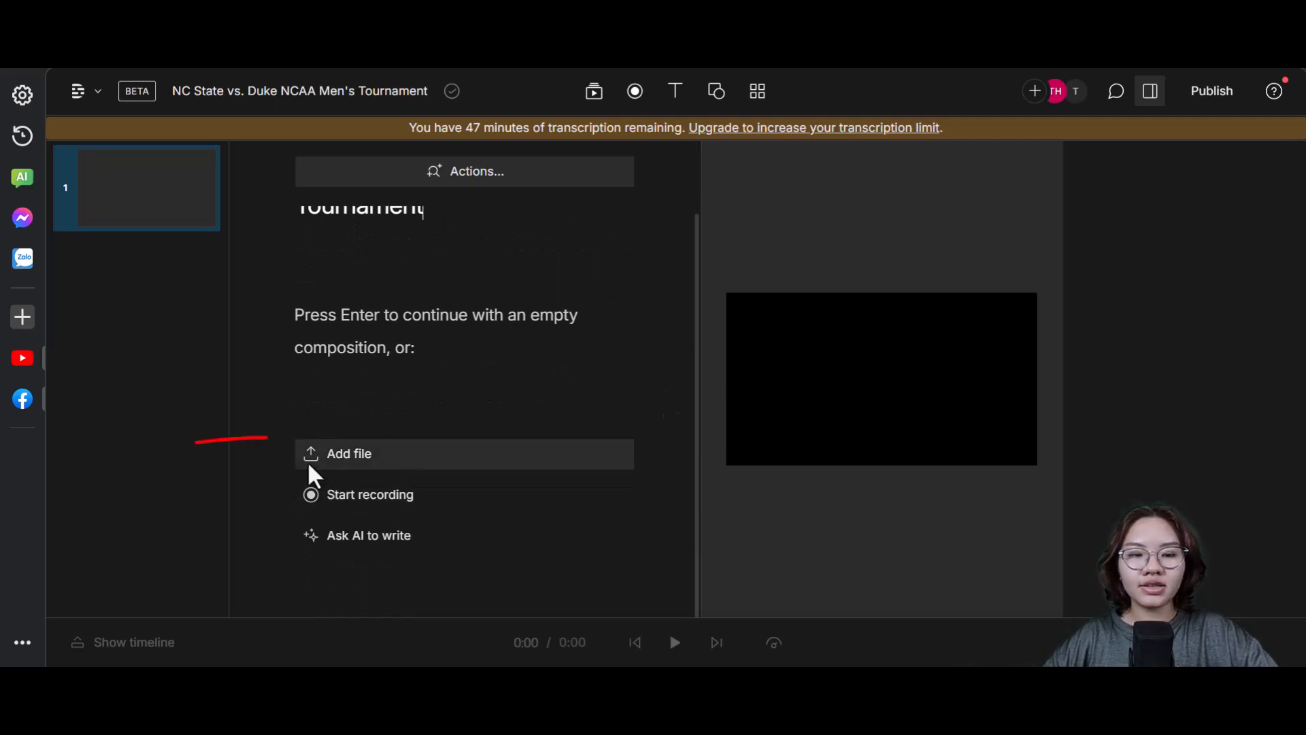
Add the file ncaa editted 2.mp4 to the composition with English transcription and preview the video.
{"action": "left_click", "coordinate": [381, 465]}
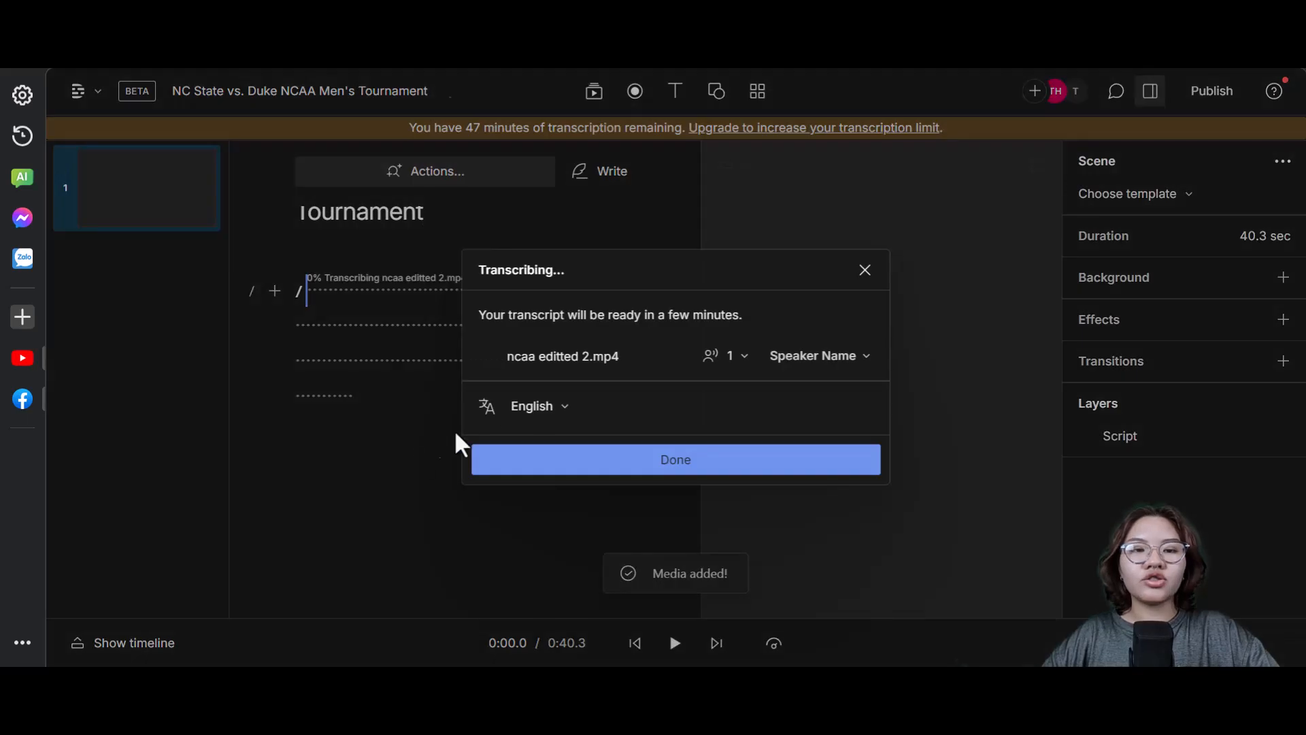
{"action": "left_click", "coordinate": [824, 450]}
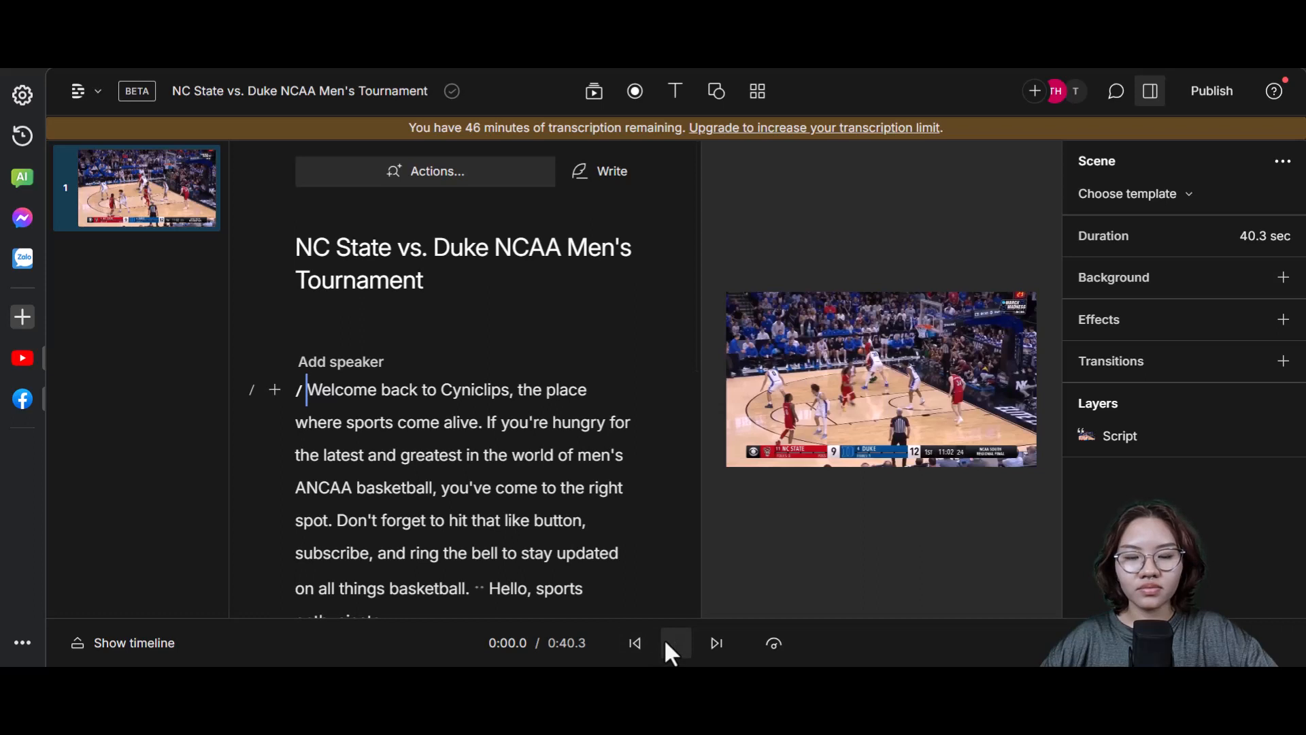
{"action": "left_click", "coordinate": [664, 639]}
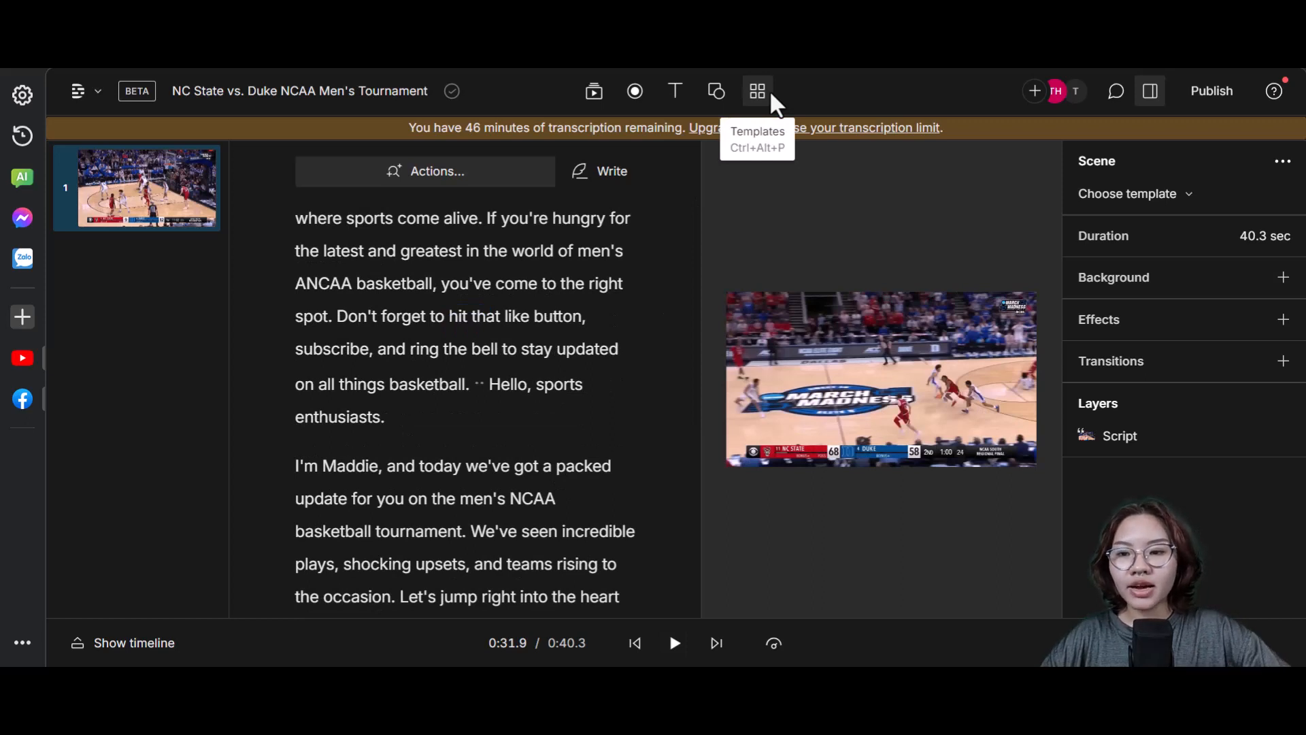
Apply the Karaoke: Classic caption template to the video, preview the captions, and look through their formatting settings.
{"action": "left_click", "coordinate": [759, 92]}
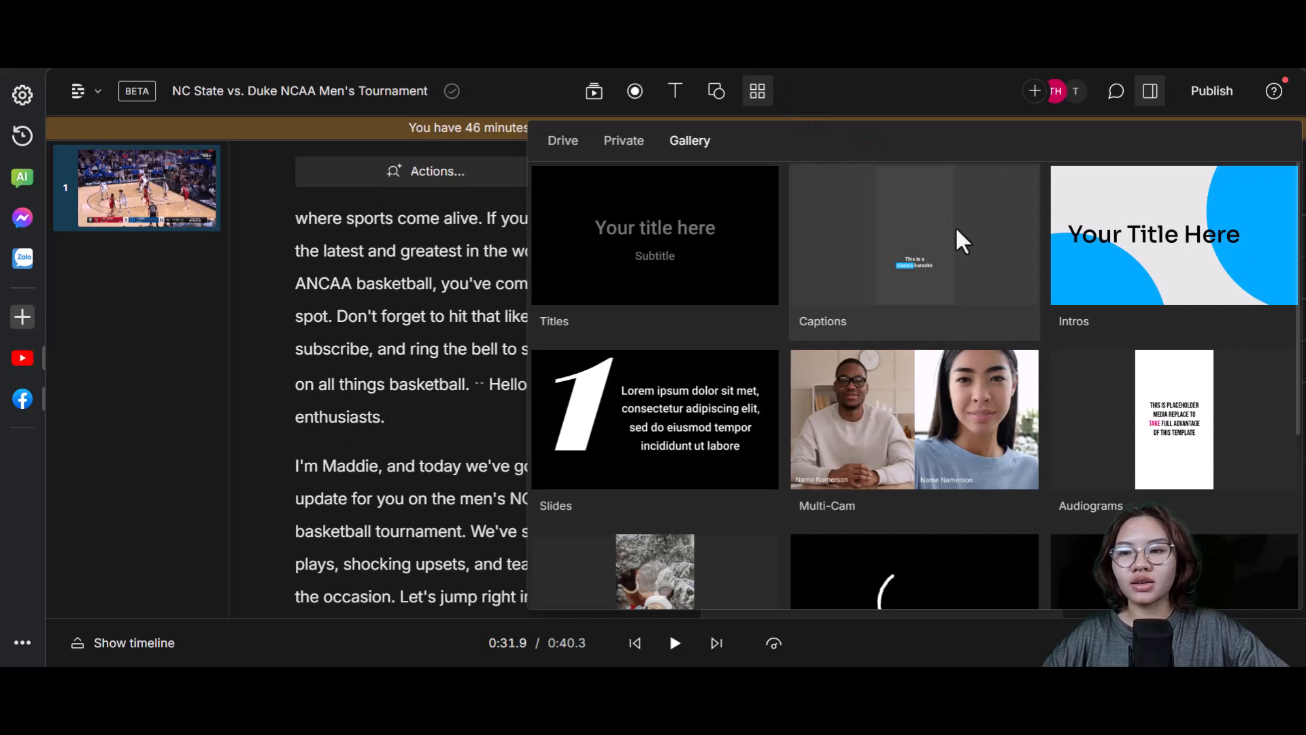
{"action": "left_click", "coordinate": [962, 241]}
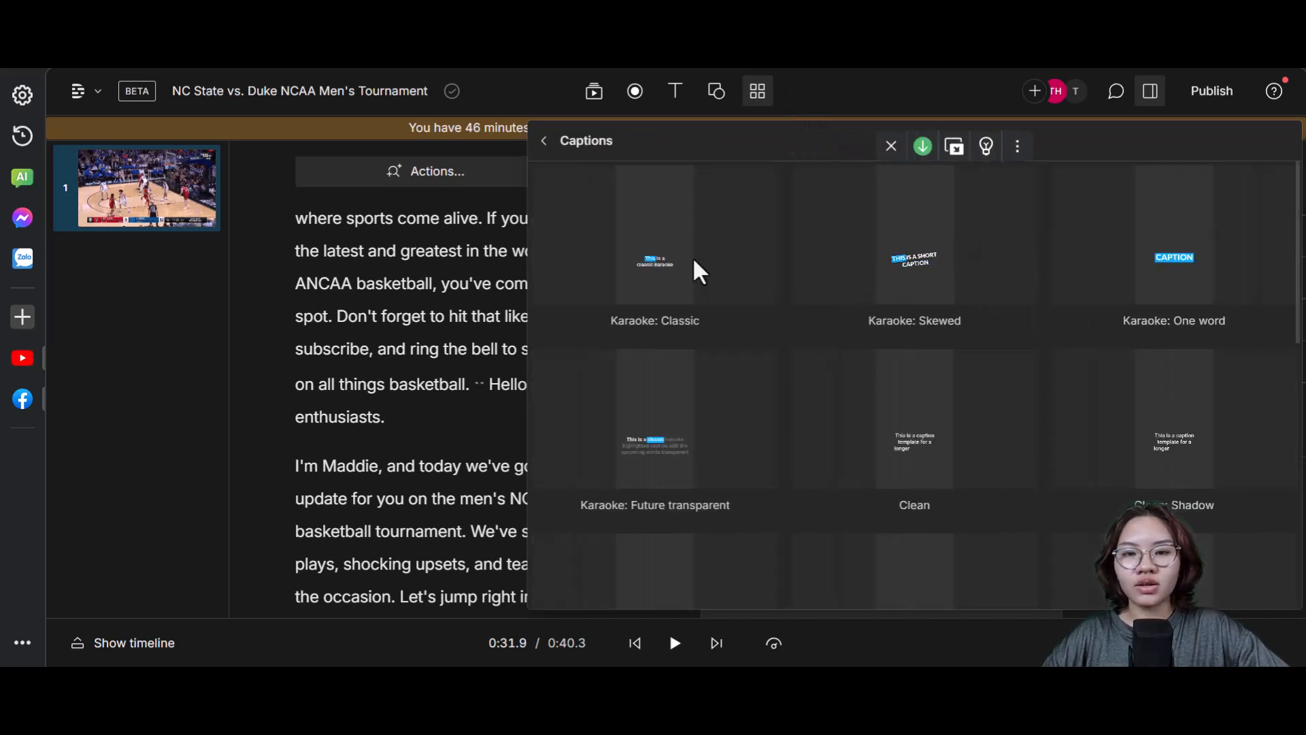
{"action": "left_click", "coordinate": [655, 250]}
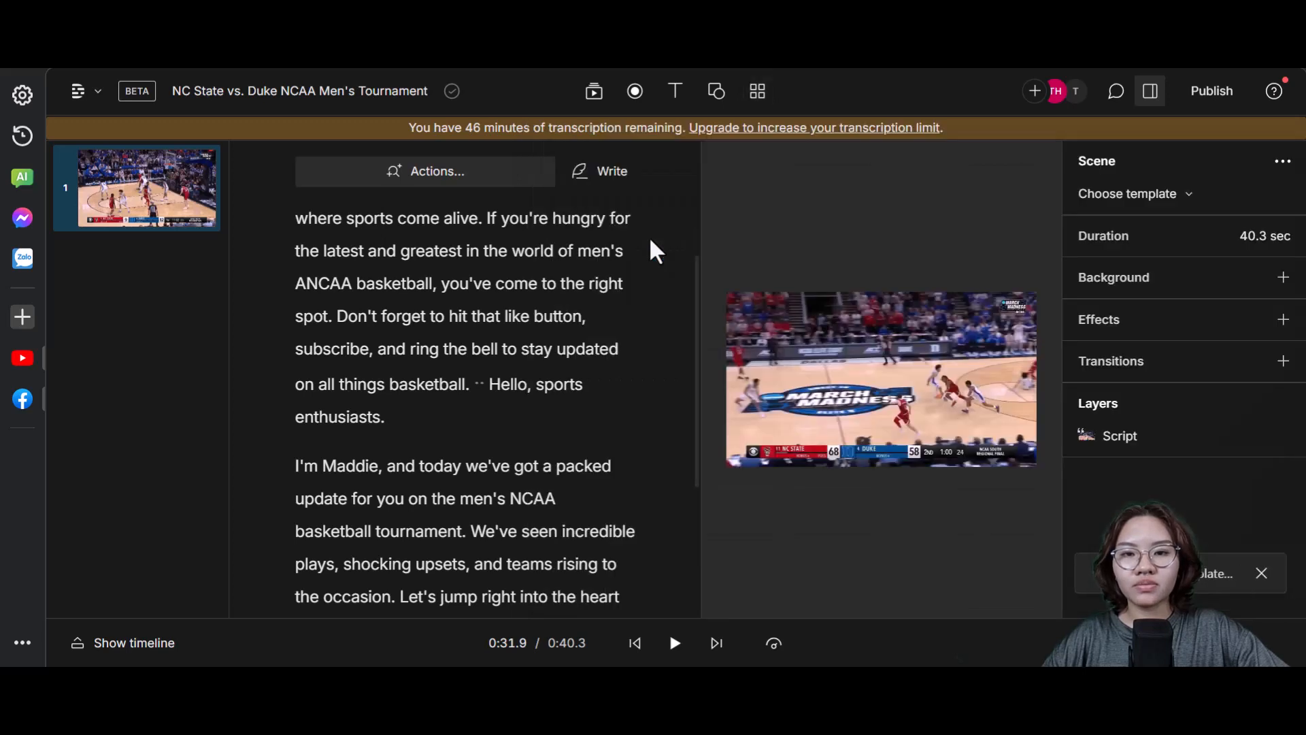
{"action": "left_click", "coordinate": [675, 643]}
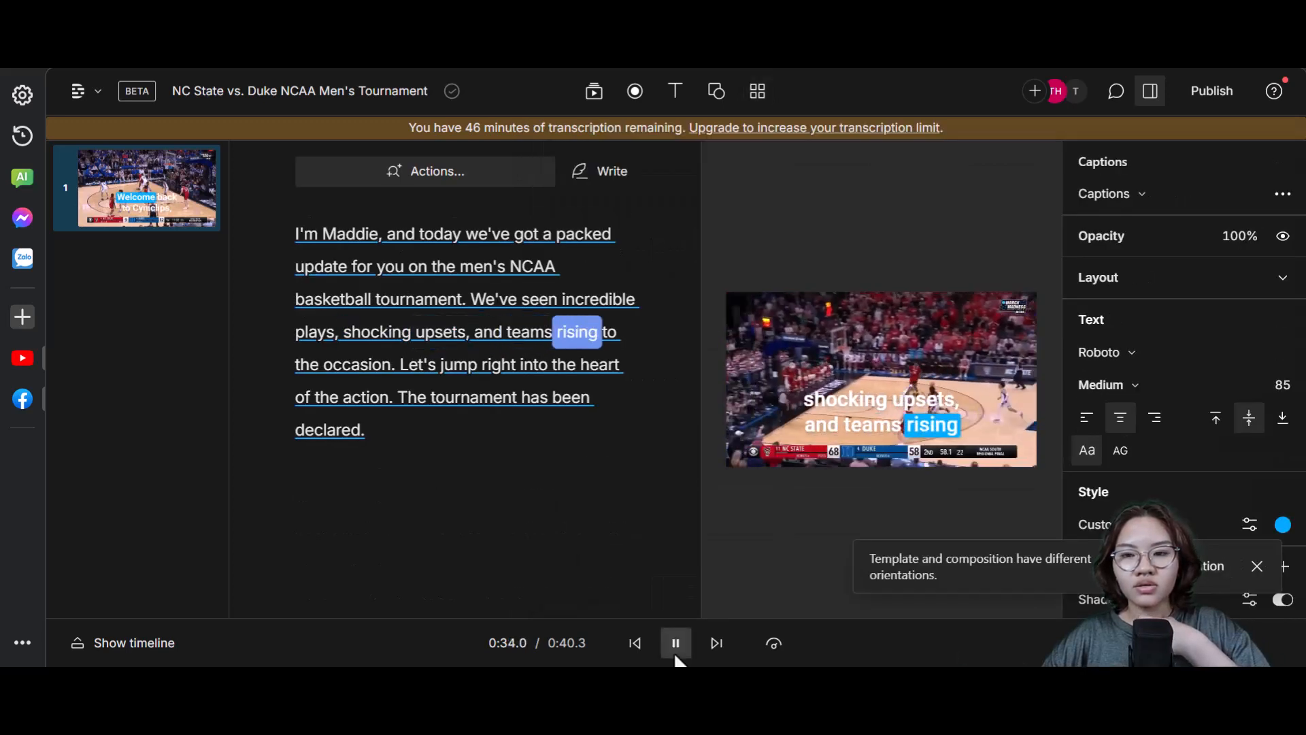
{"action": "left_click", "coordinate": [675, 653]}
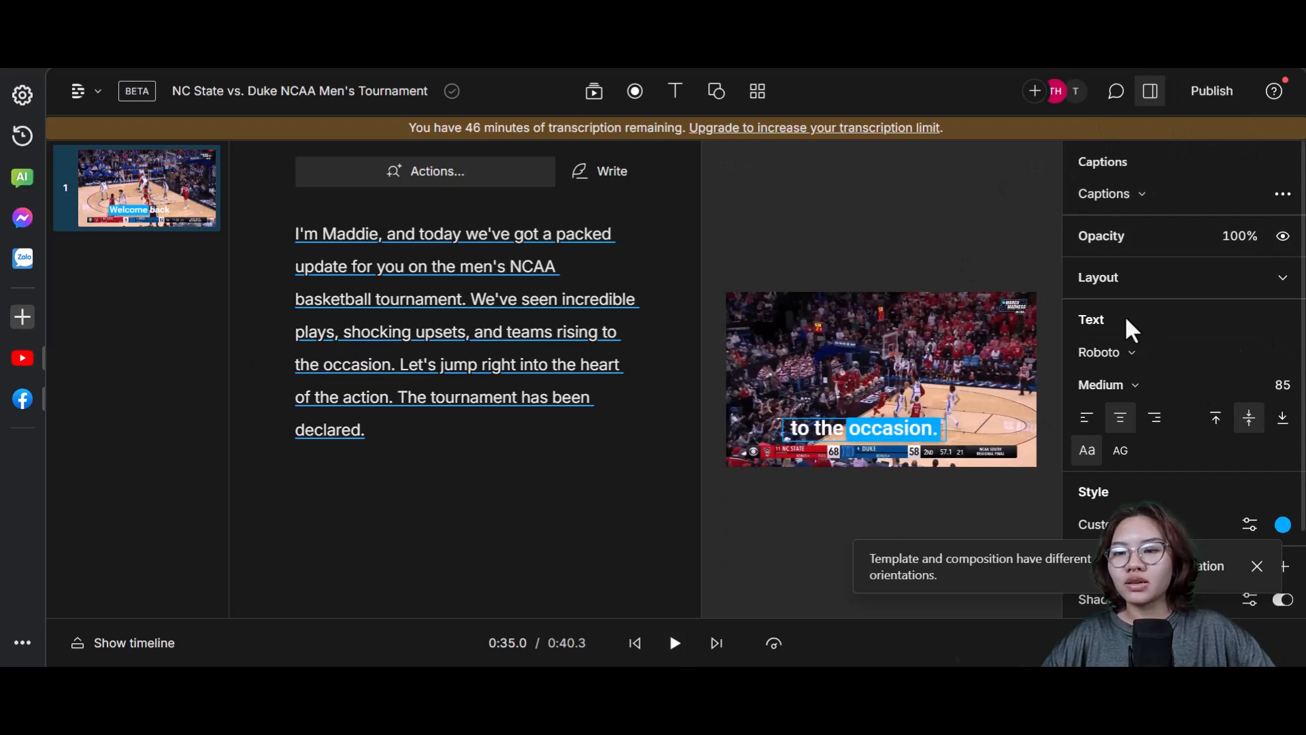
{"action": "scroll", "coordinate": [1129, 330], "scroll_direction": "down", "scroll_amount": 2}
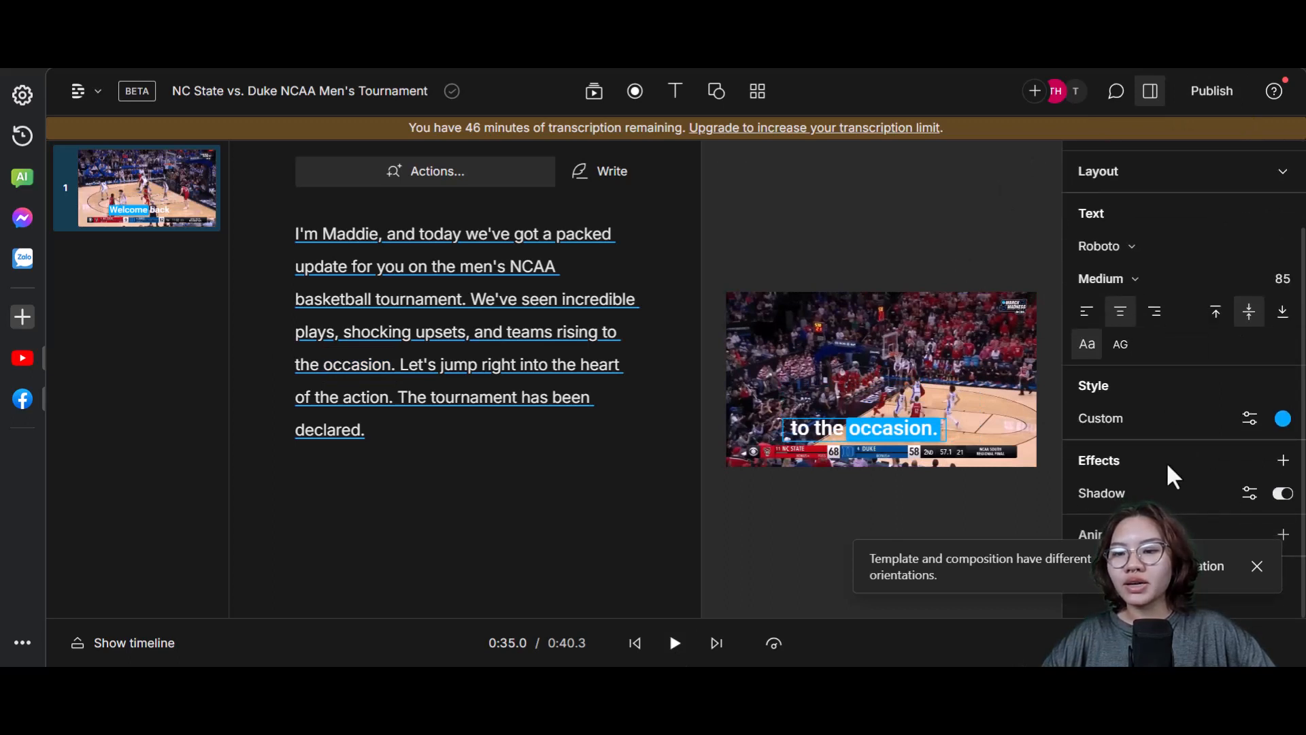
Export the current composition as a video at Max resolution and Medium quality, and play the exported MP4.
{"action": "scroll", "coordinate": [1088, 503], "scroll_direction": "up", "scroll_amount": 2}
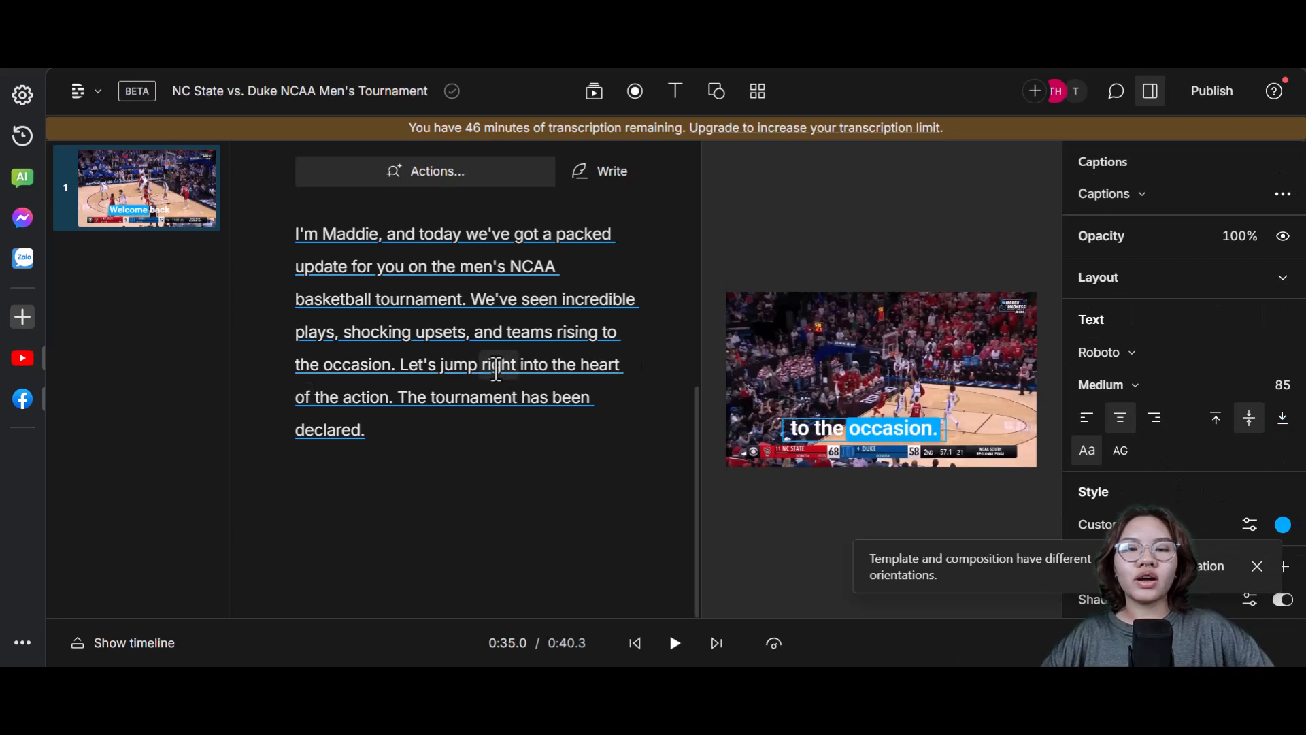
{"action": "scroll", "coordinate": [497, 371], "scroll_direction": "up", "scroll_amount": 4}
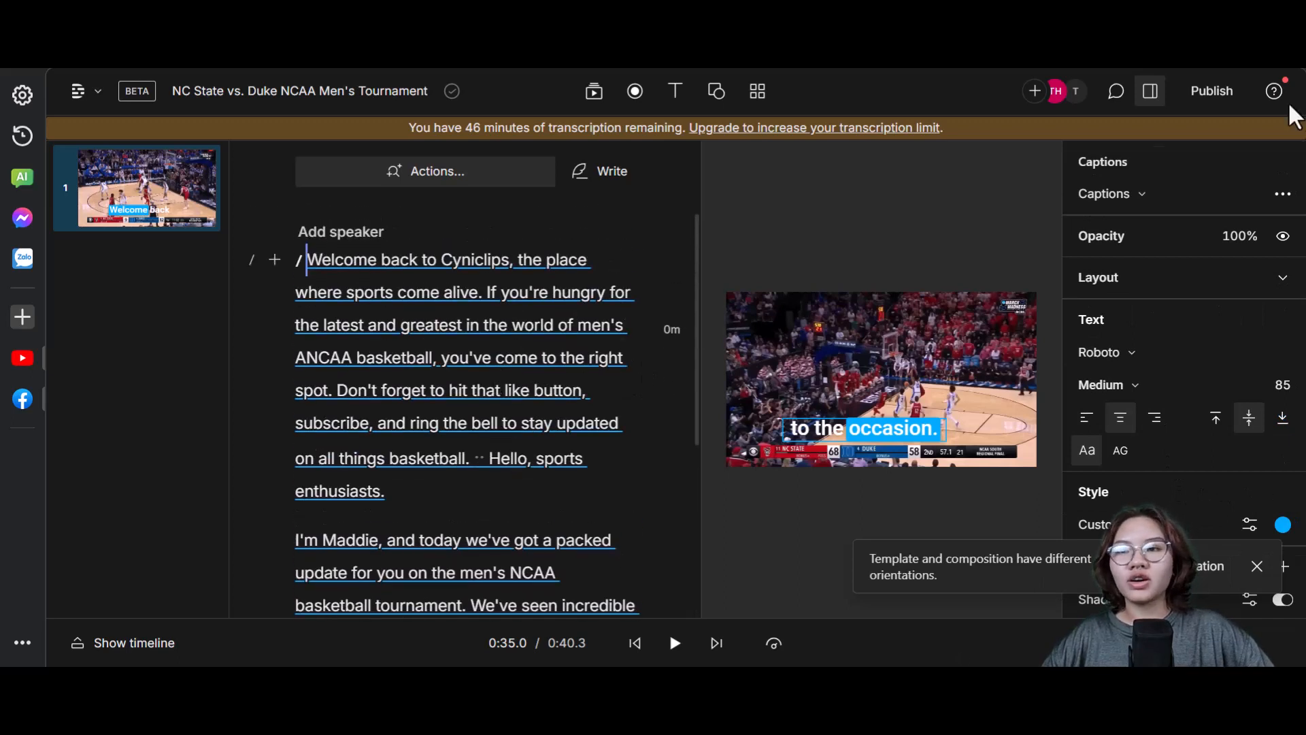
{"action": "left_click", "coordinate": [1218, 93]}
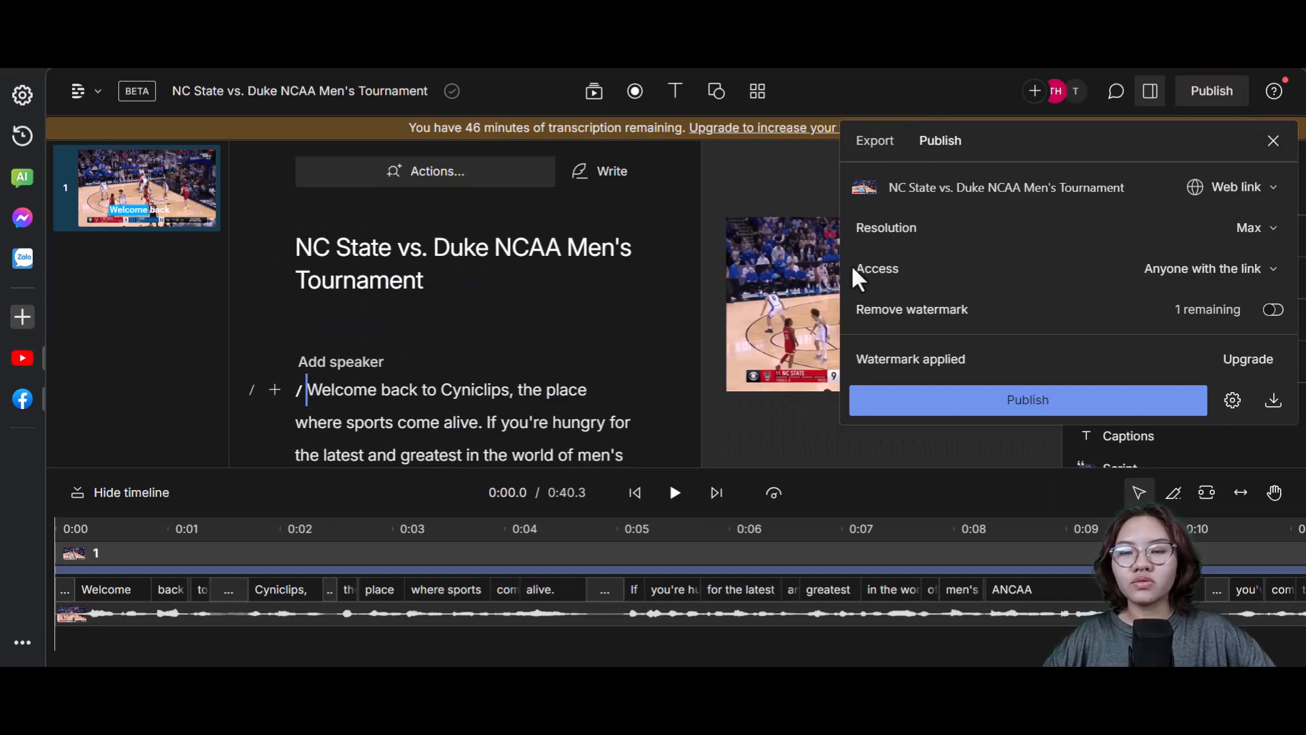
{"action": "left_click", "coordinate": [875, 141]}
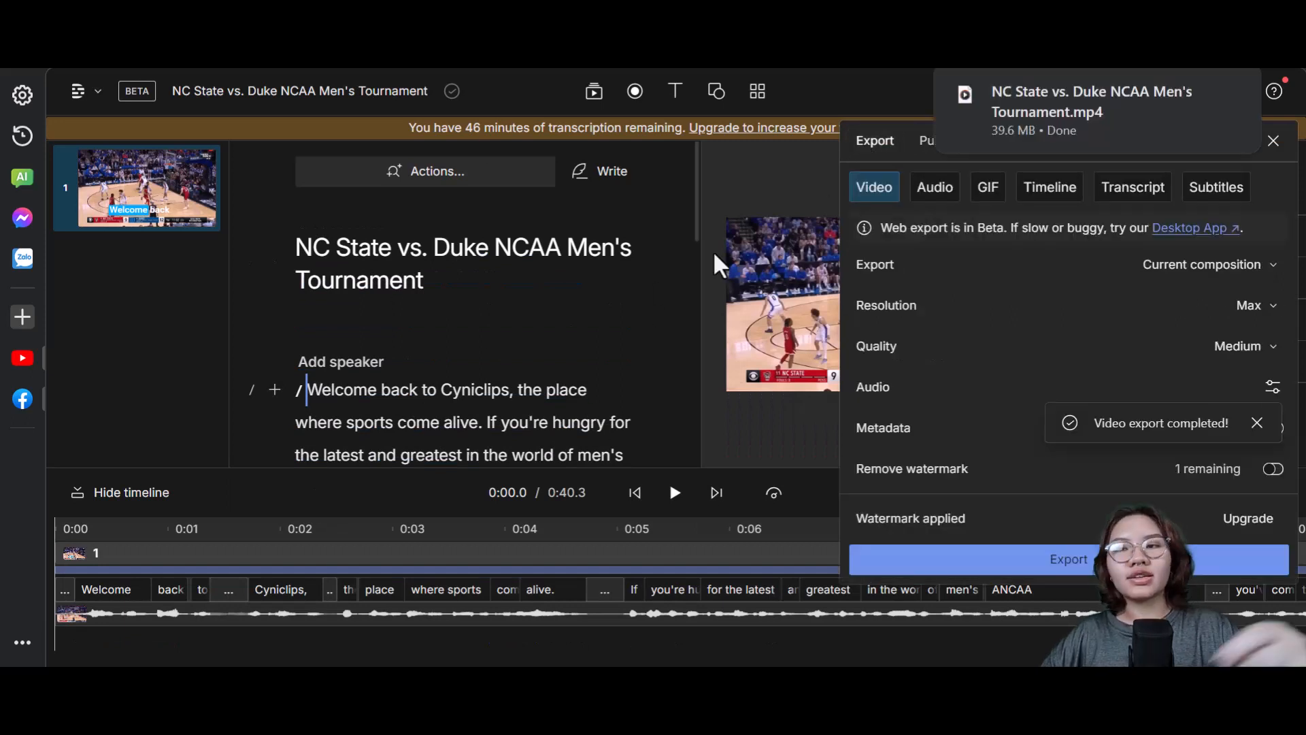
{"action": "left_click", "coordinate": [1092, 102]}
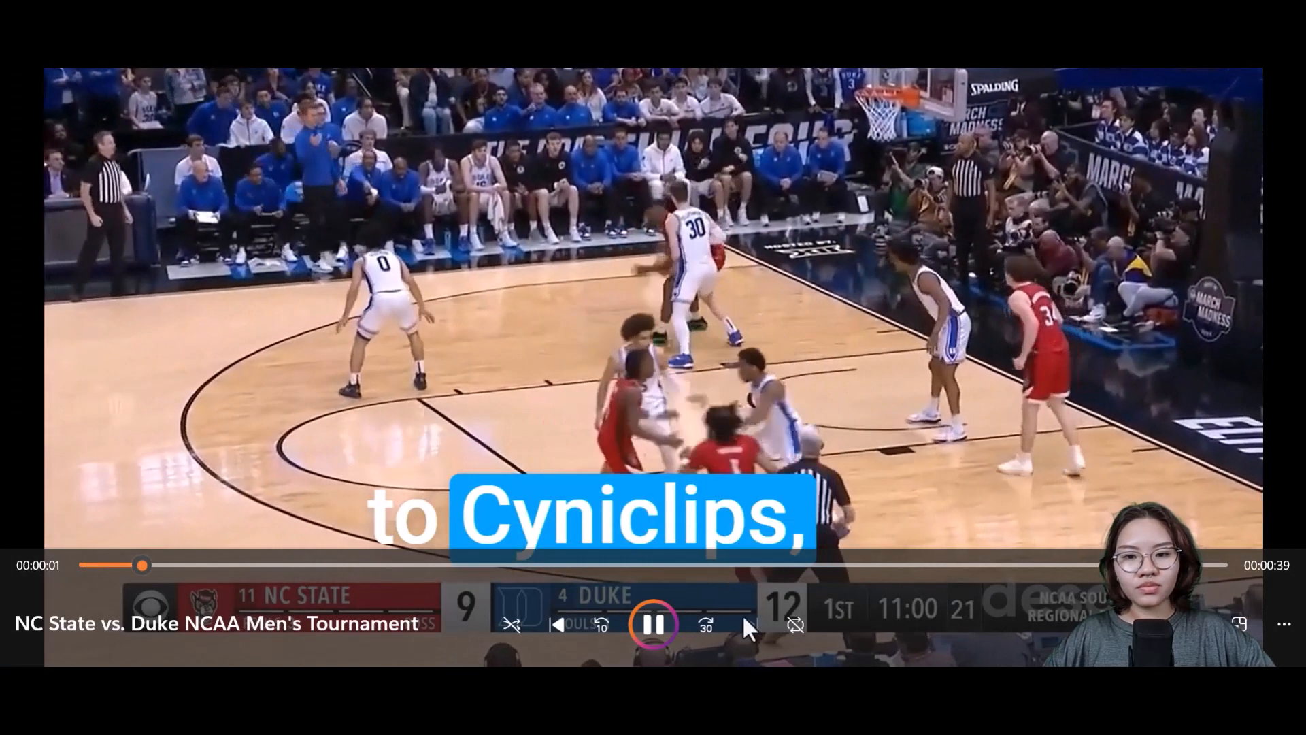
{"action": "mouse_move", "coordinate": [743, 682]}
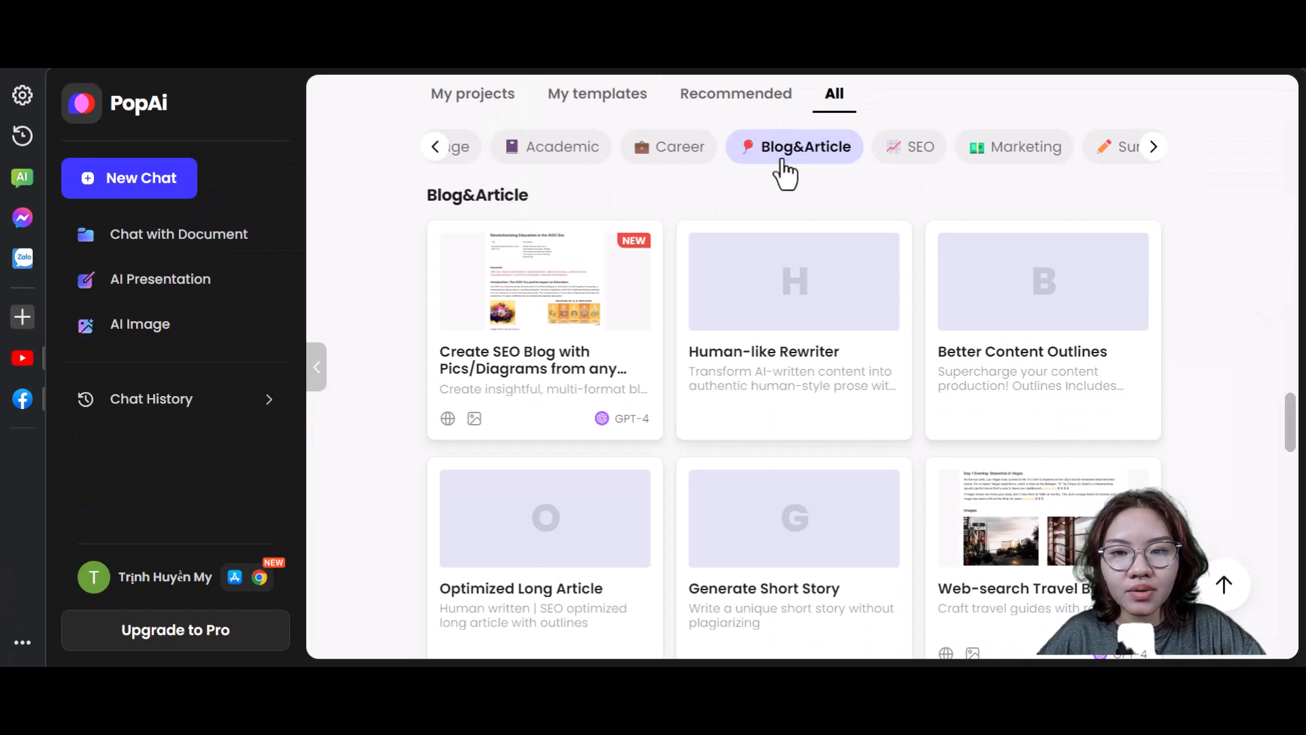
Switch to PopAi, run the Generate YouTube SEO Title&Description template for "Men's NCAA Basketball Tournament 2024 in the U.S", and copy the generated response.
{"action": "scroll", "coordinate": [673, 370], "scroll_direction": "down", "scroll_amount": 10}
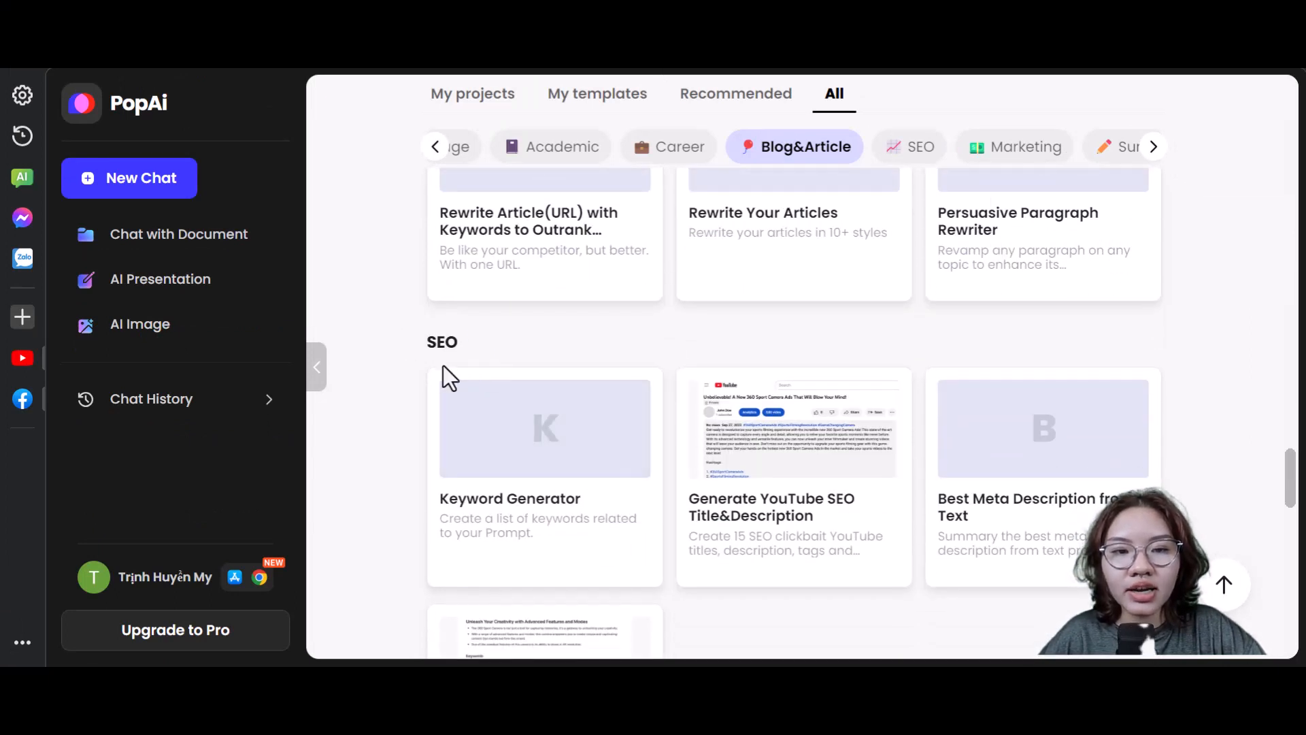
{"action": "scroll", "coordinate": [799, 346], "scroll_direction": "down", "scroll_amount": 2}
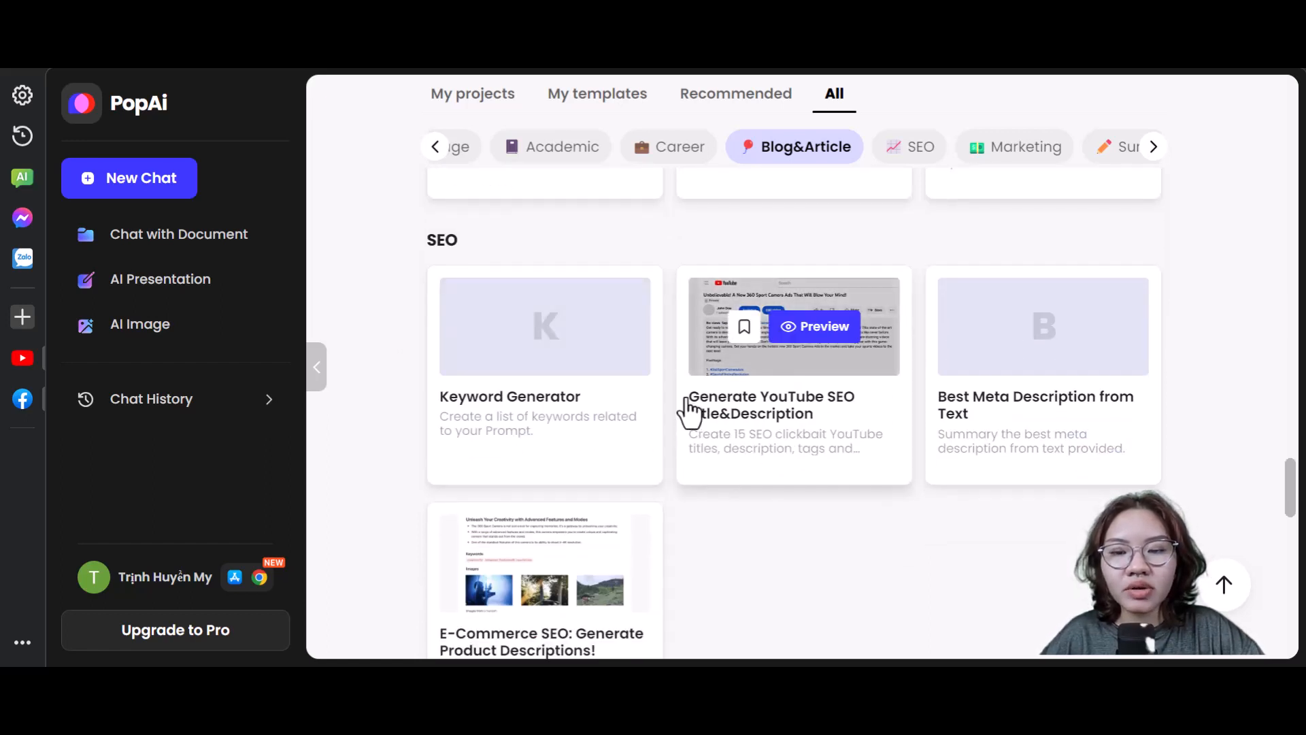
{"action": "left_click", "coordinate": [800, 423]}
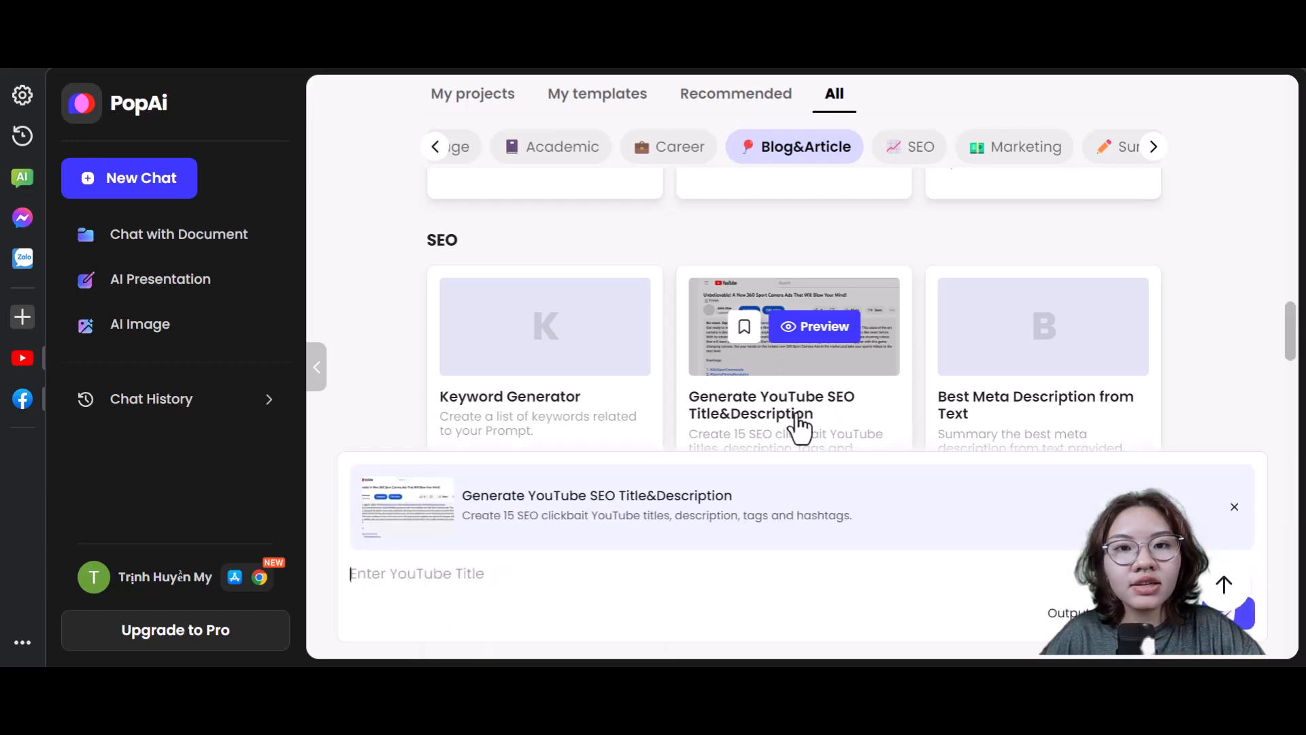
{"action": "left_click", "coordinate": [417, 577]}
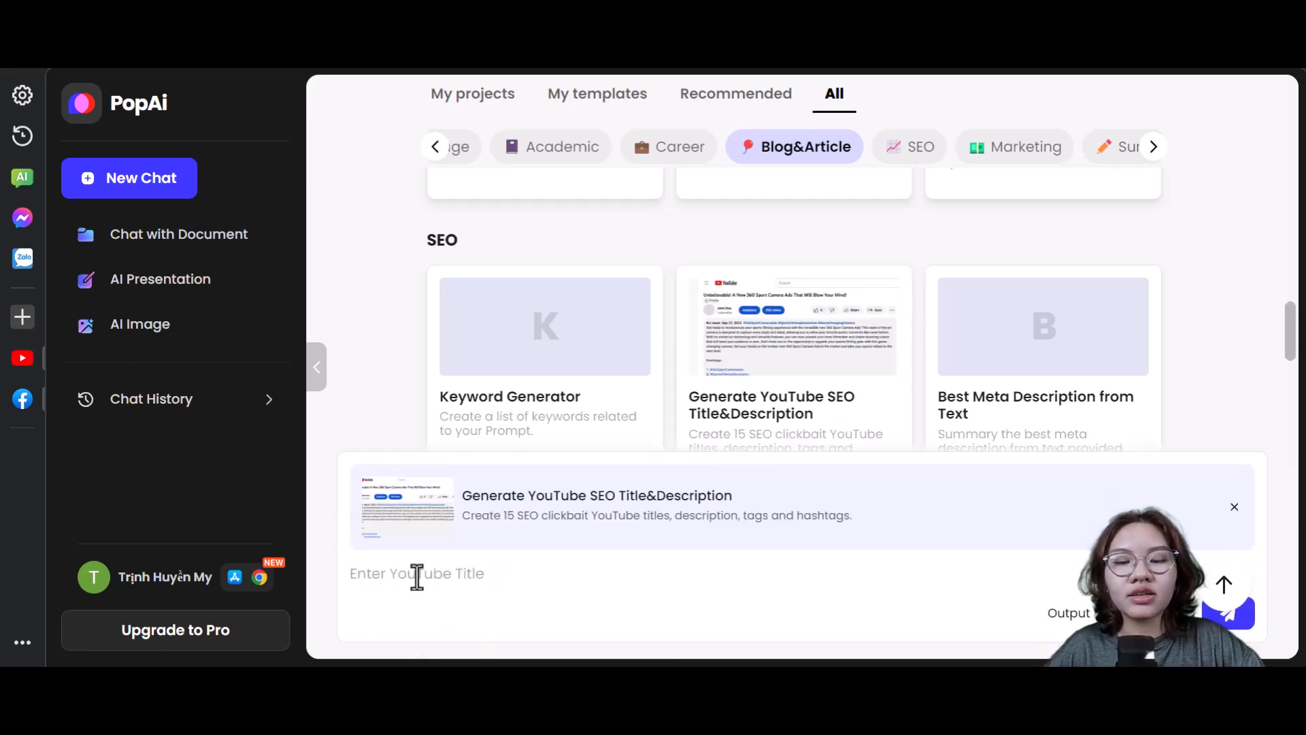
{"action": "type", "text": "Men's NCAA Basketball Tournament 2024 in the U.S"}
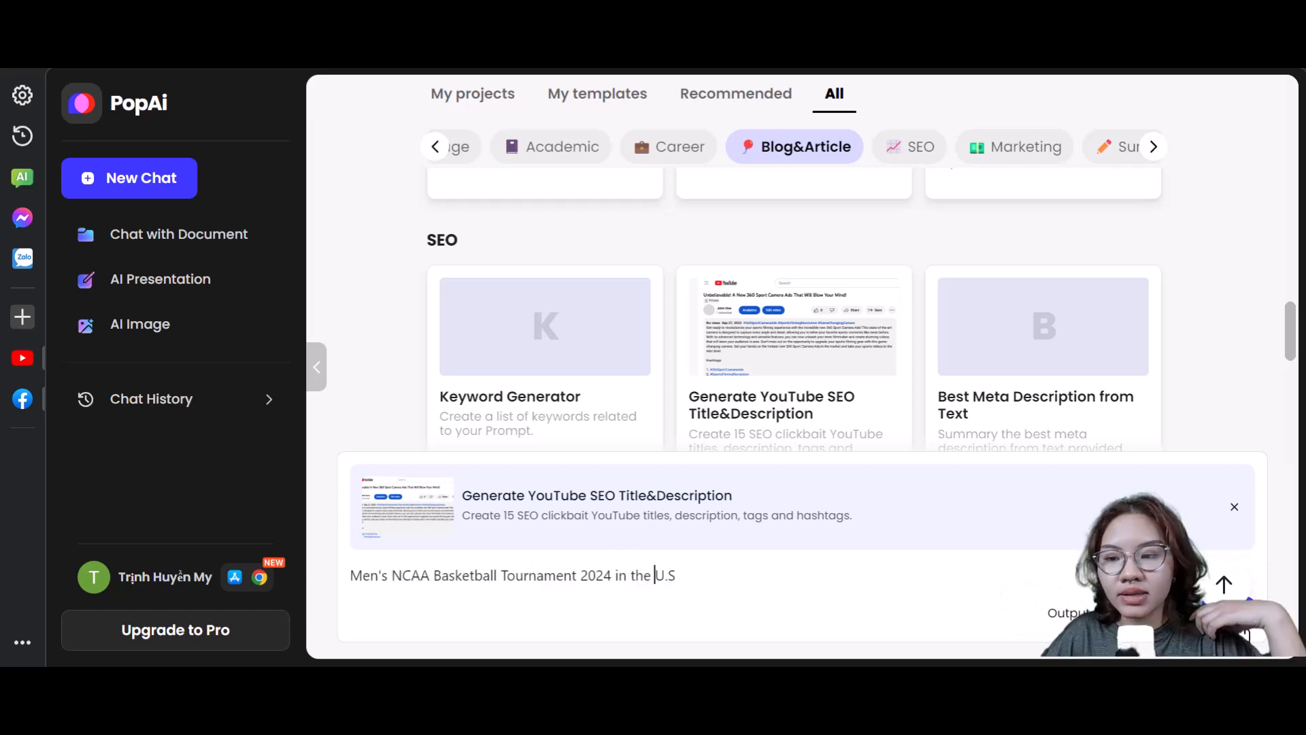
{"action": "key", "text": "Return"}
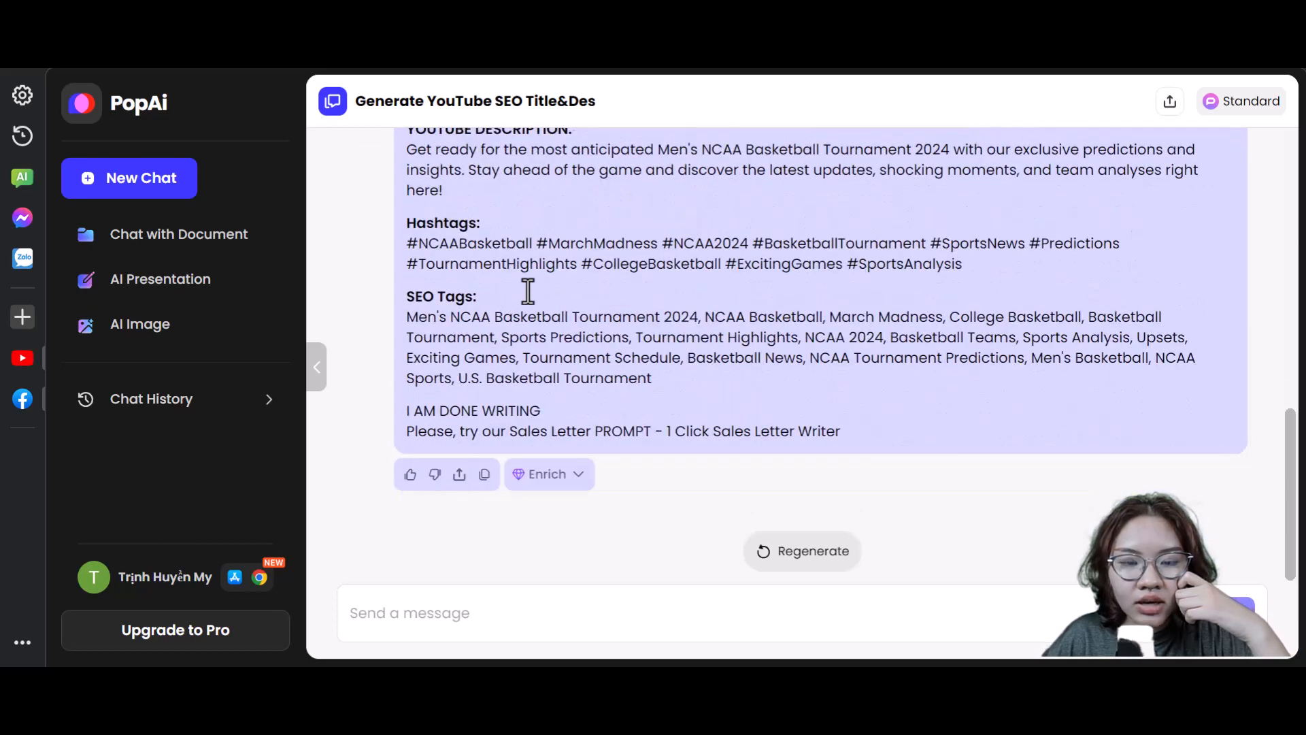
{"action": "left_click", "coordinate": [486, 477]}
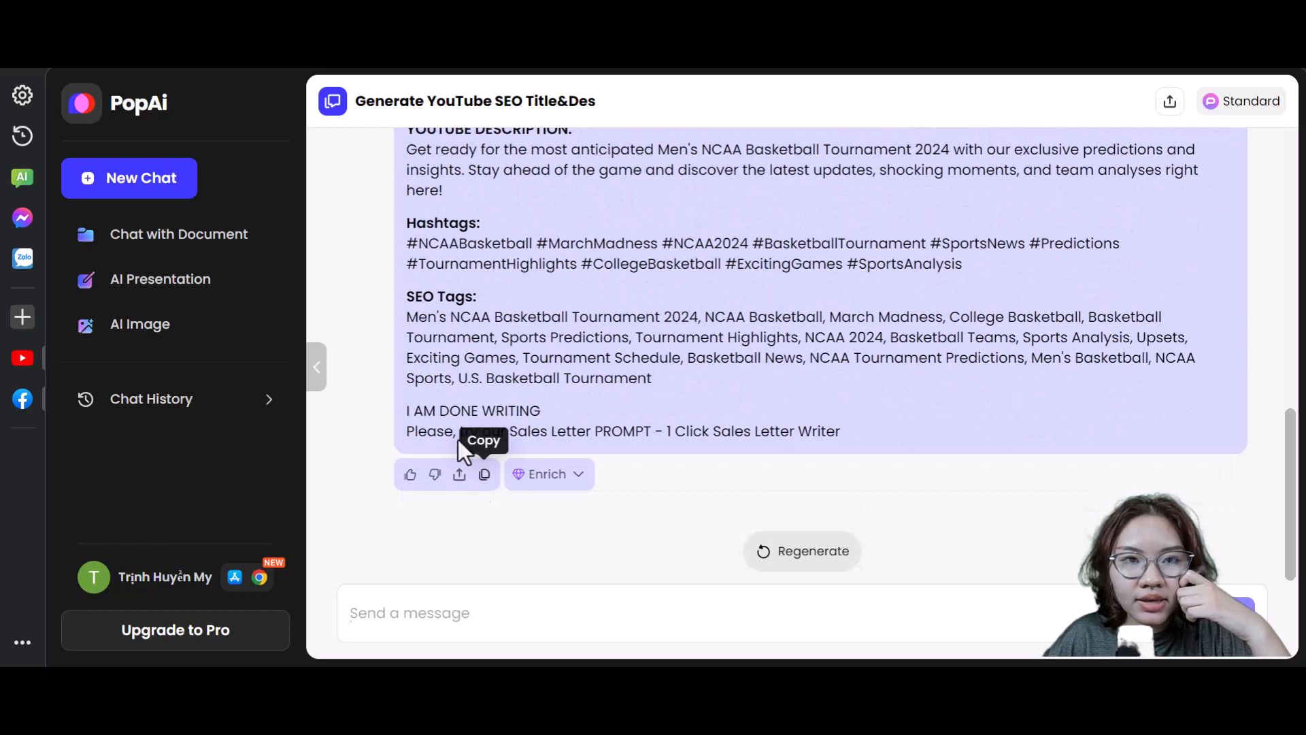
{"action": "left_click", "coordinate": [485, 474]}
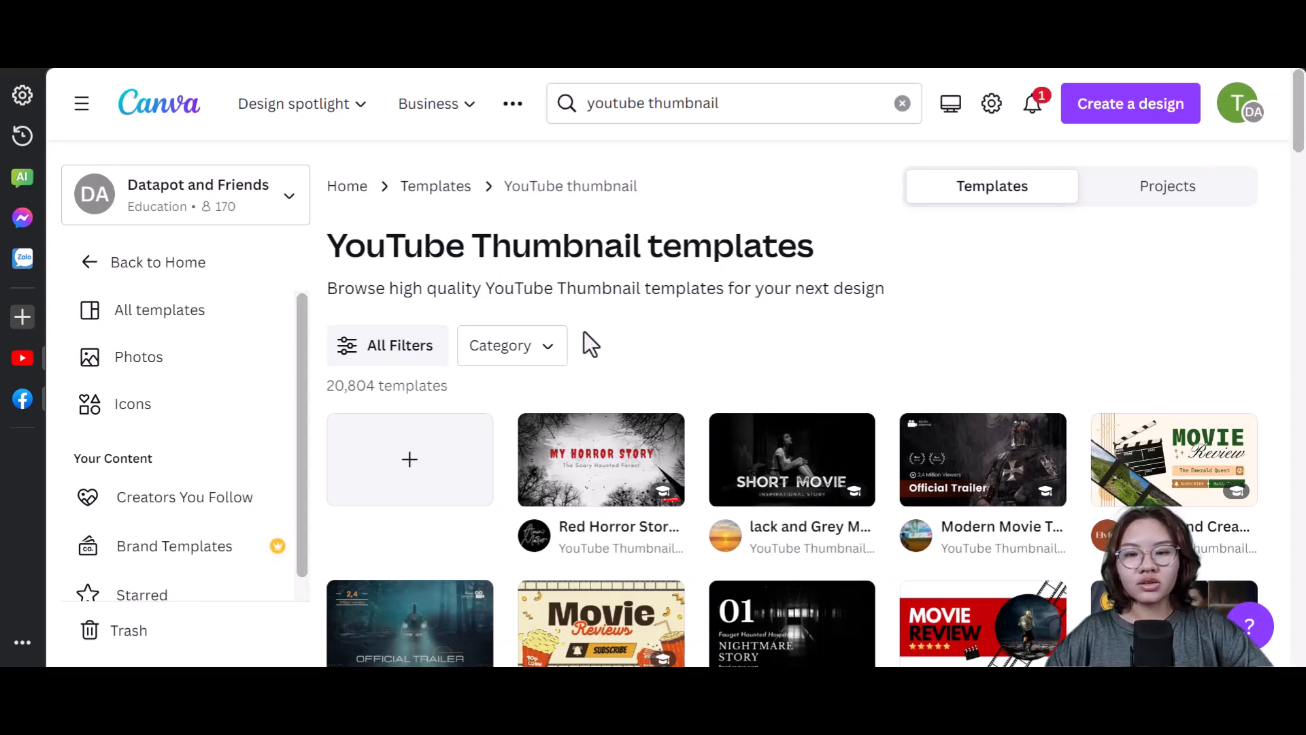
Switch to Canva and browse the YouTube Thumbnail templates for a design that suits the basketball video.
{"action": "scroll", "coordinate": [585, 333], "scroll_direction": "down", "scroll_amount": 3}
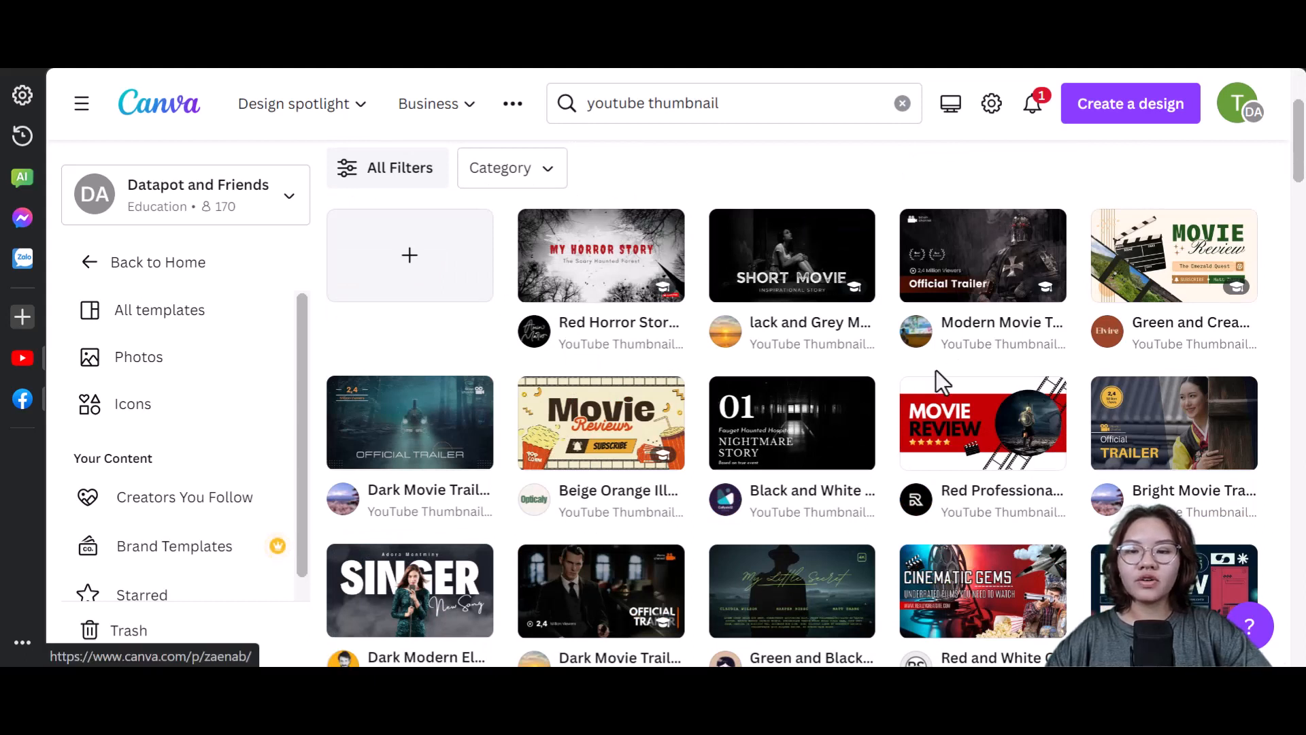
{"action": "scroll", "coordinate": [858, 365], "scroll_direction": "down", "scroll_amount": 5}
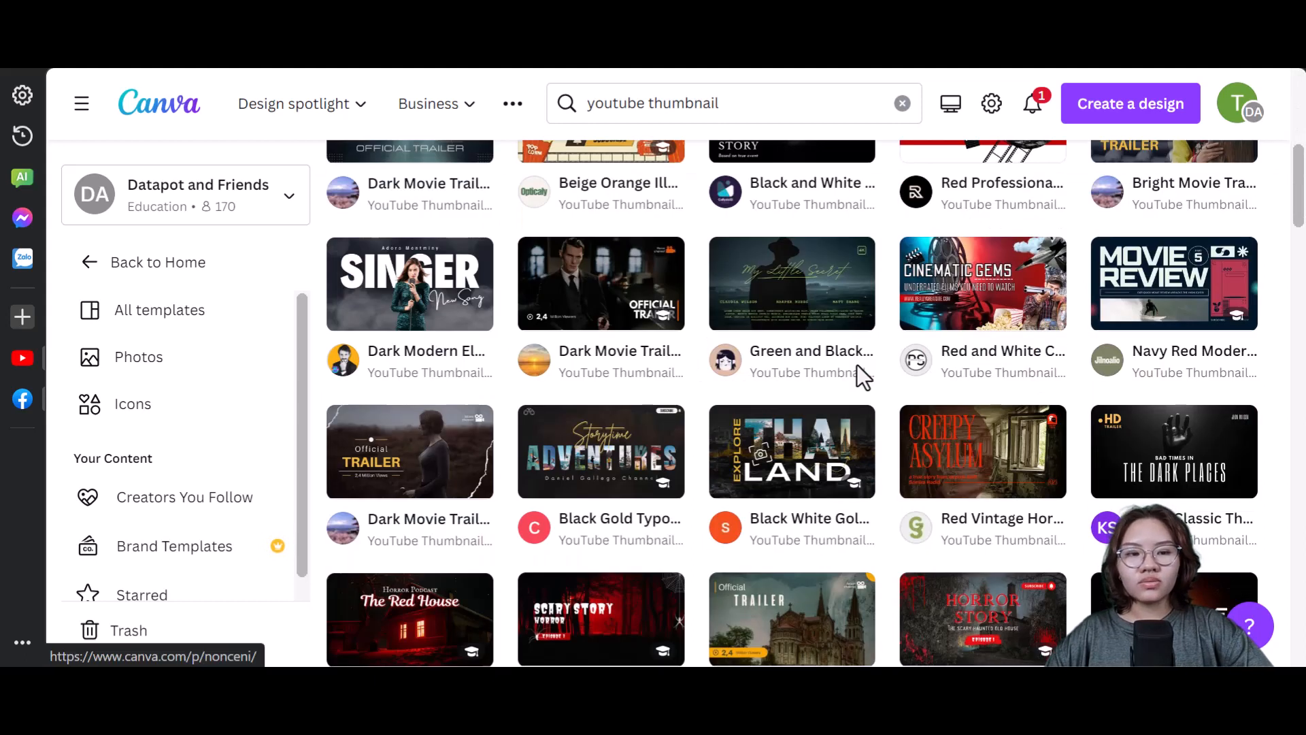
{"action": "scroll", "coordinate": [857, 367], "scroll_direction": "down", "scroll_amount": 15}
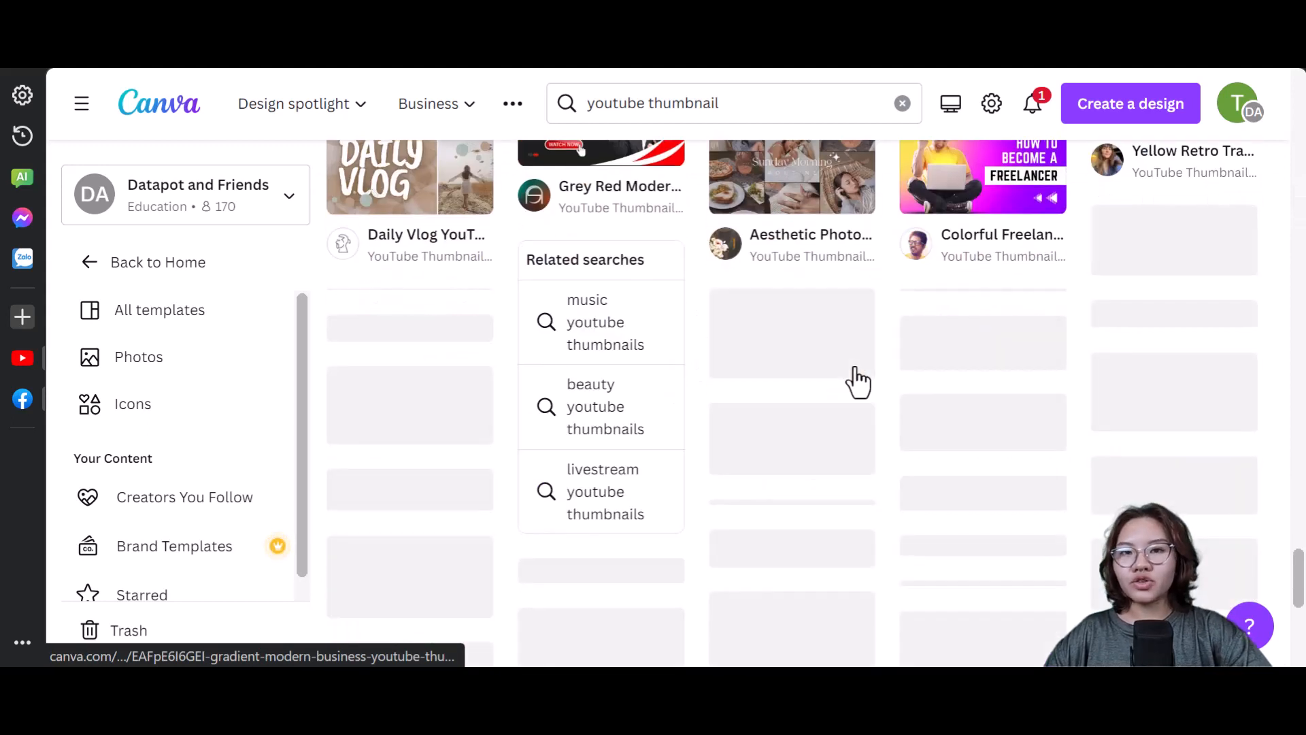